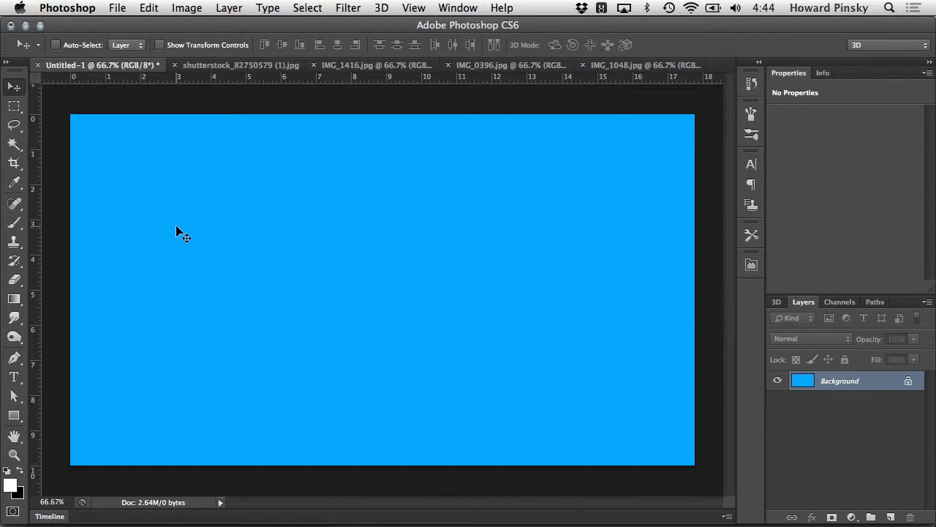
- Convert the locked Background into a regular layer and draw a square Rectangular Marquee selection in the canvas's upper-left area
{"action": "double_click", "coordinate": [878, 388], "text": "alt"}
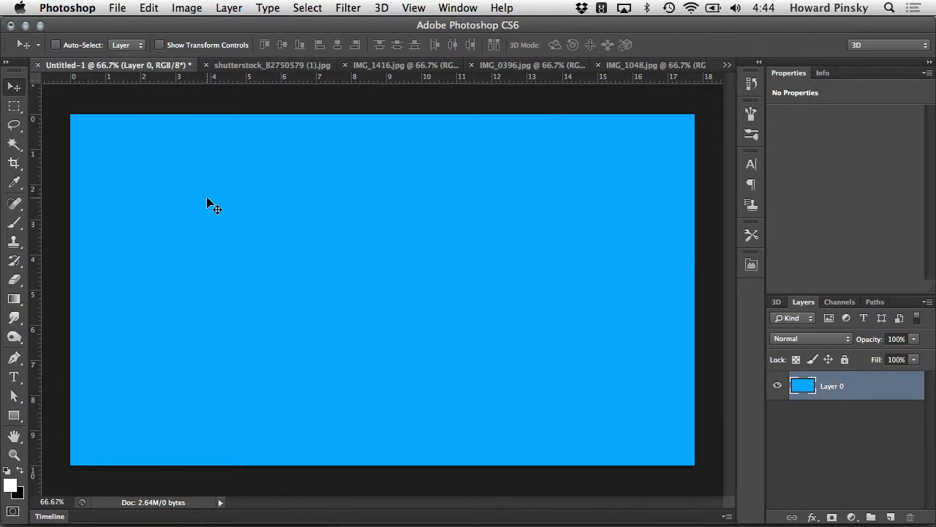
{"action": "left_click", "coordinate": [14, 106]}
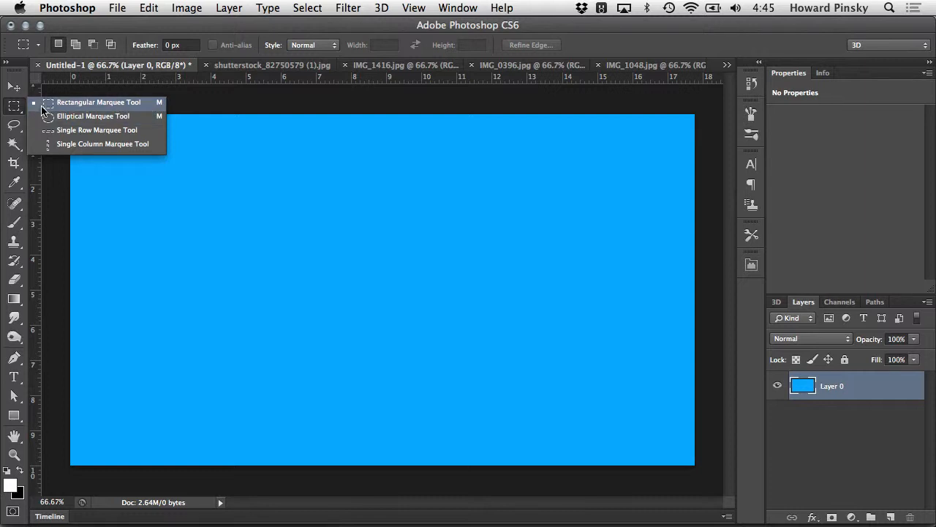
{"action": "left_click", "coordinate": [147, 108]}
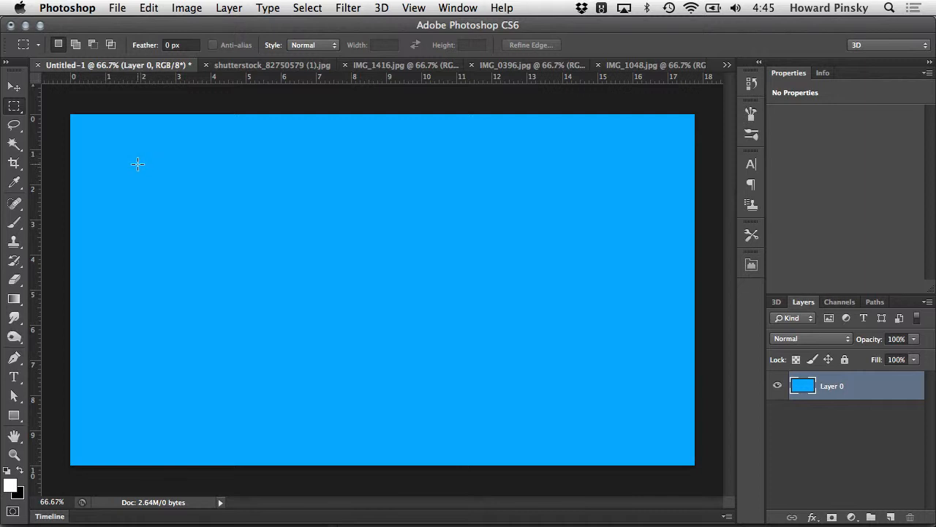
{"action": "left_click_drag", "start_coordinate": [139, 165], "coordinate": [198, 220]}
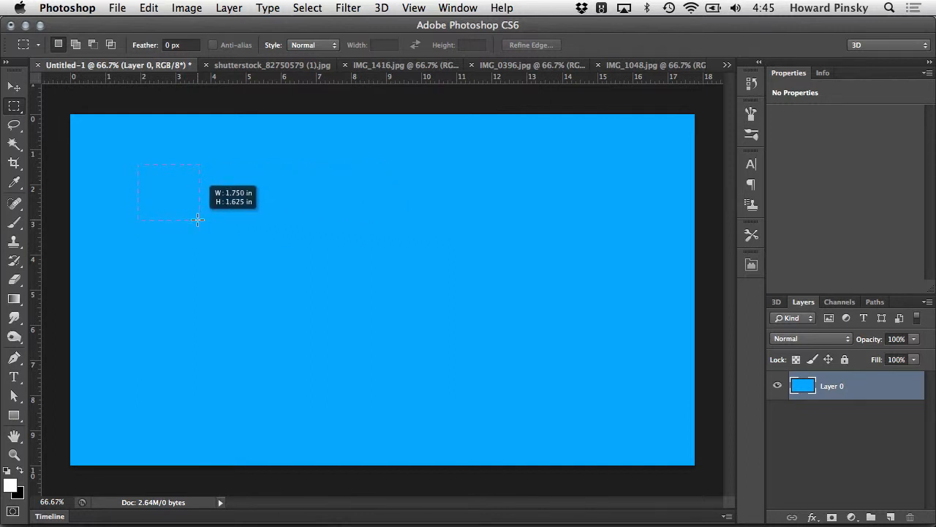
{"action": "left_click_drag", "start_coordinate": [198, 219], "coordinate": [328, 325]}
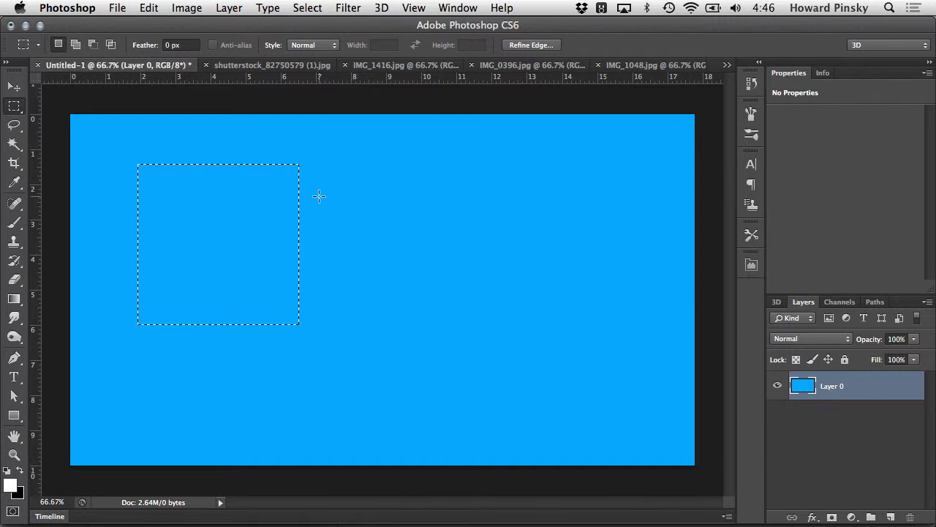
- Replace the selection with a new square moved left of the canvas centre, and add an overlapping wide rectangle to its right side
{"action": "left_click_drag", "start_coordinate": [320, 195], "coordinate": [487, 364]}
{"action": "left_click_drag", "start_coordinate": [427, 316], "coordinate": [276, 309]}
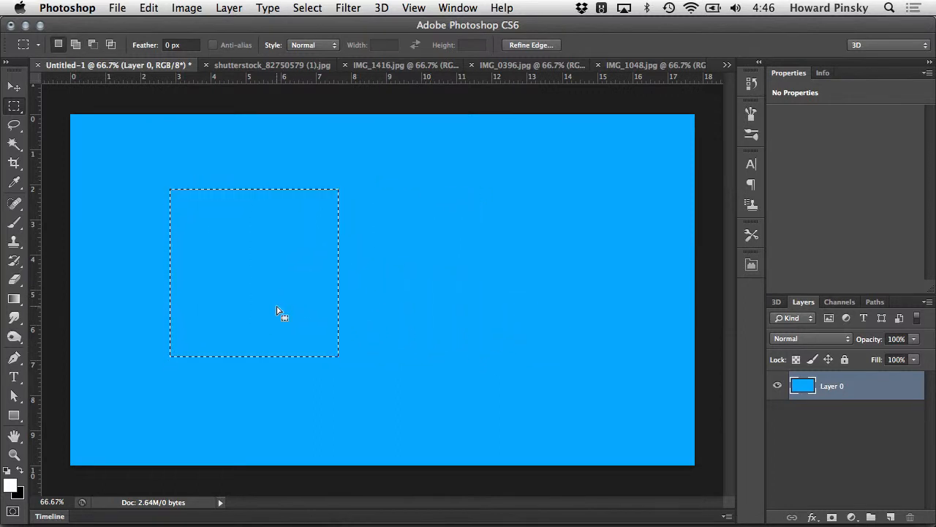
{"action": "left_click", "coordinate": [75, 46]}
{"action": "left_click_drag", "start_coordinate": [319, 233], "coordinate": [534, 350]}
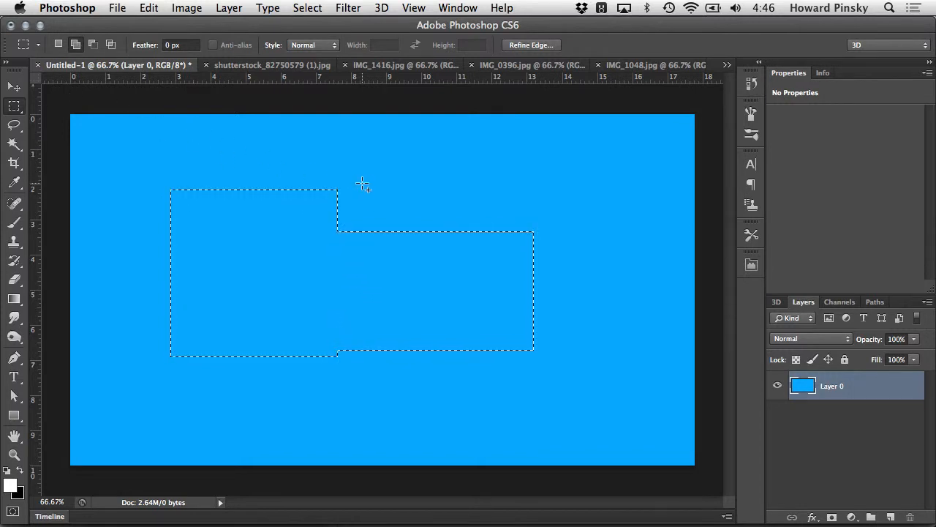
- Add a small rectangle over the selection's upper-right corner, and subtract a slightly larger rectangle covering that same corner
{"action": "left_click", "coordinate": [59, 45]}
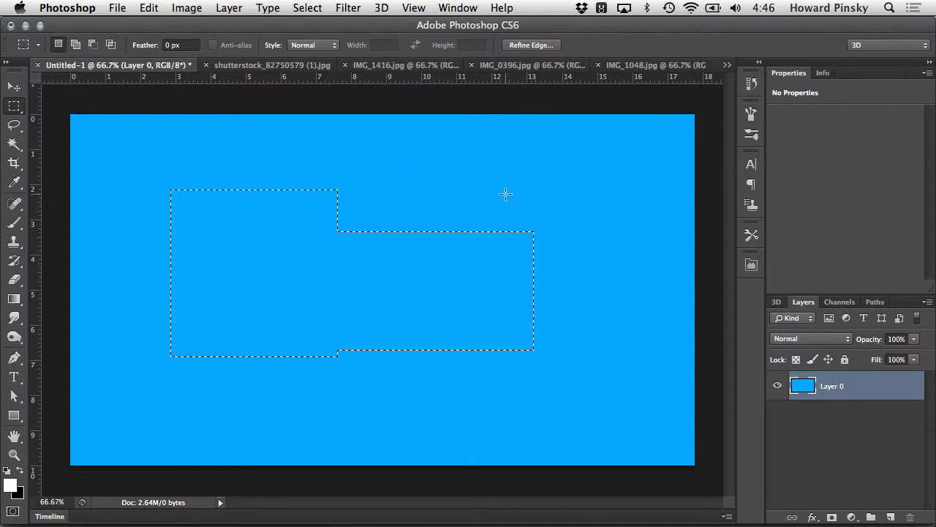
{"action": "key", "text": "shift"}
{"action": "left_click_drag", "start_coordinate": [494, 174], "coordinate": [575, 249]}
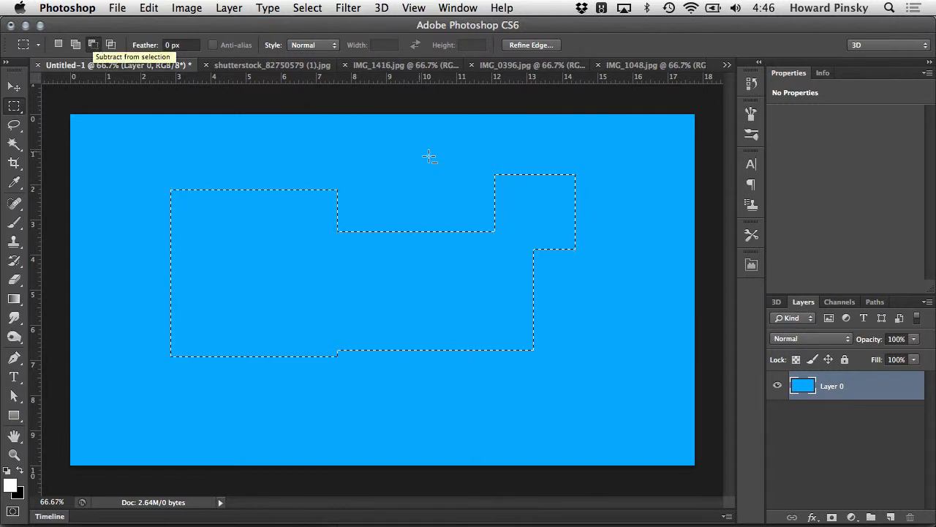
{"action": "left_click", "coordinate": [93, 45]}
{"action": "left_click_drag", "start_coordinate": [476, 161], "coordinate": [587, 255]}
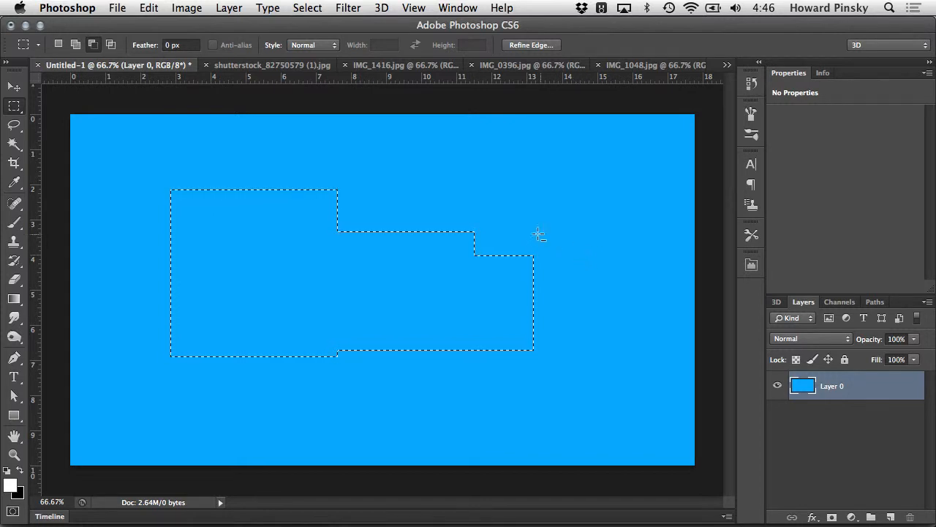
- Try intersecting the stepped selection with rectangles over its upper notch, lower-right corner and lower middle, undoing the result between tries
{"action": "left_click", "coordinate": [110, 46]}
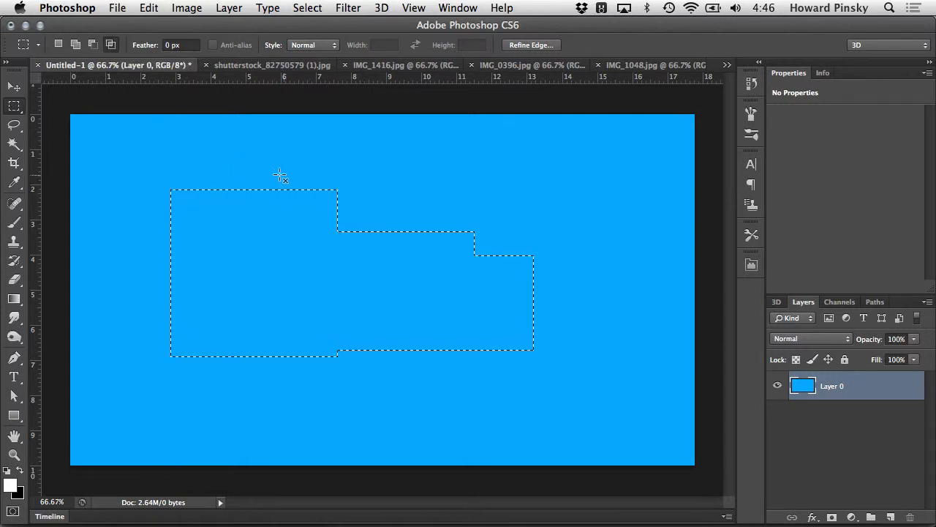
{"action": "left_click_drag", "start_coordinate": [292, 172], "coordinate": [399, 275]}
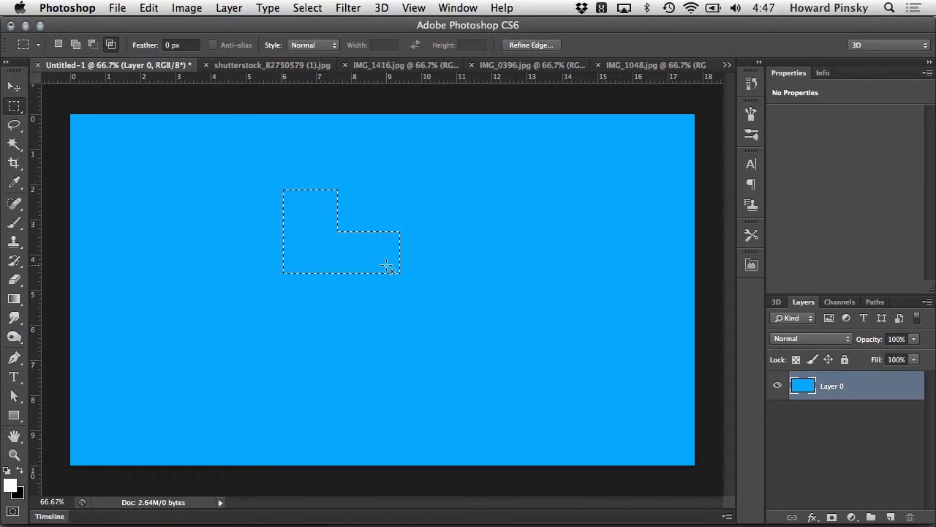
{"action": "key", "text": "super+z"}
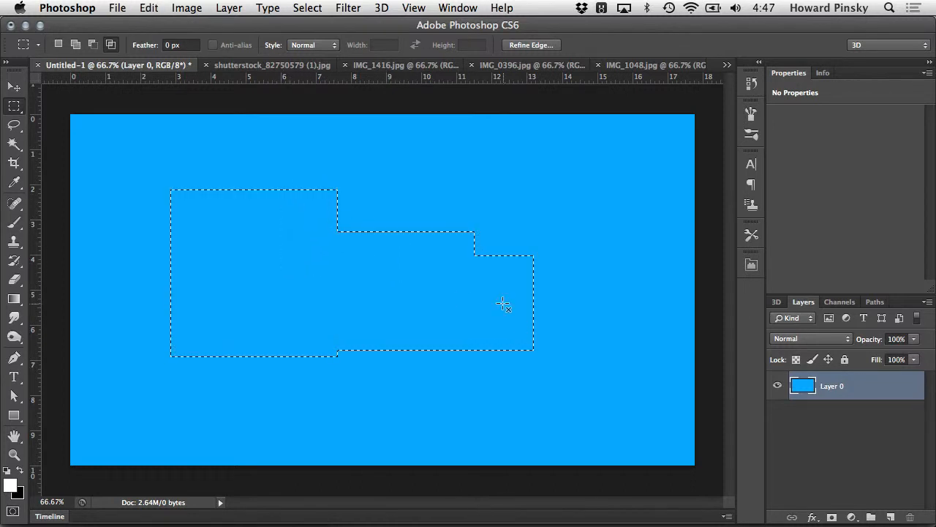
{"action": "left_click_drag", "start_coordinate": [469, 277], "coordinate": [589, 394]}
{"action": "key", "text": "super+z"}
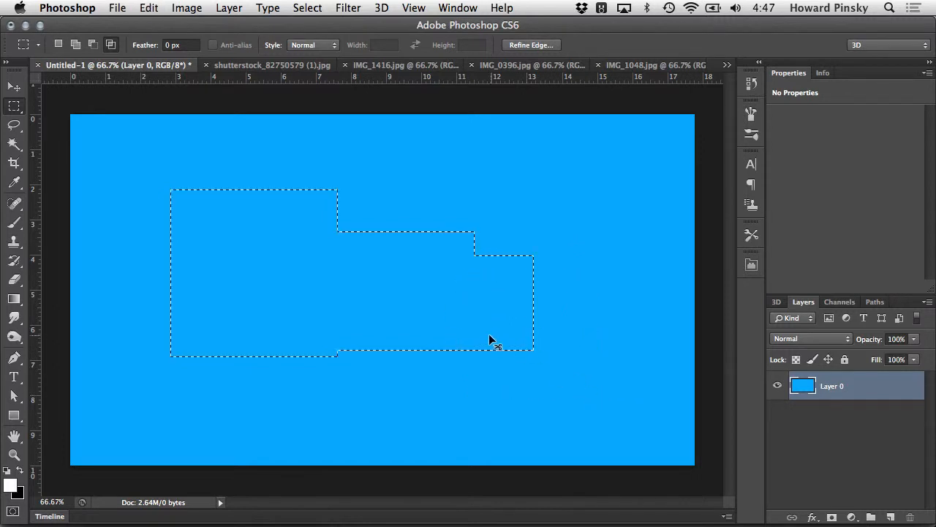
{"action": "left_click_drag", "start_coordinate": [278, 302], "coordinate": [380, 395]}
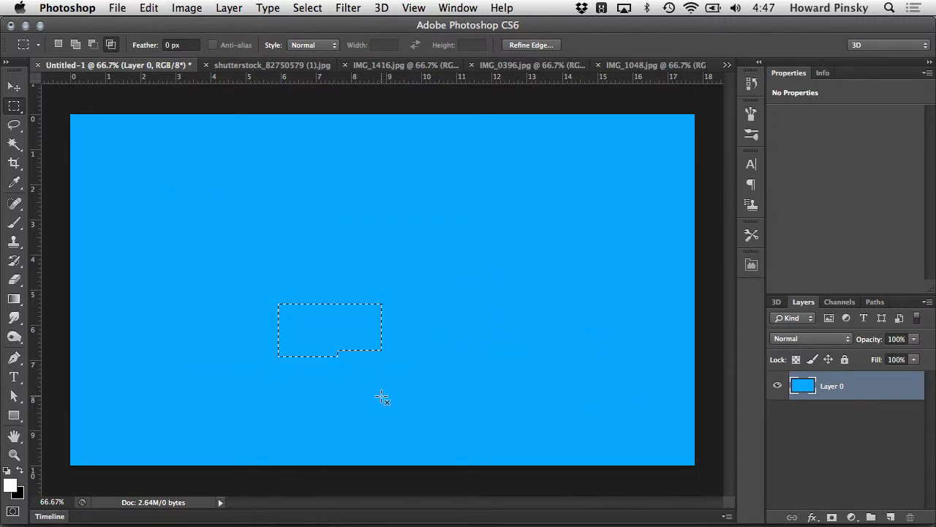
{"action": "key", "text": "super+z"}
{"action": "left_click_drag", "start_coordinate": [384, 263], "coordinate": [267, 152]}
- Clear the active selection and return the Rectangular Marquee to New selection mode
{"action": "key", "text": "super+d"}
{"action": "left_click", "coordinate": [58, 44]}
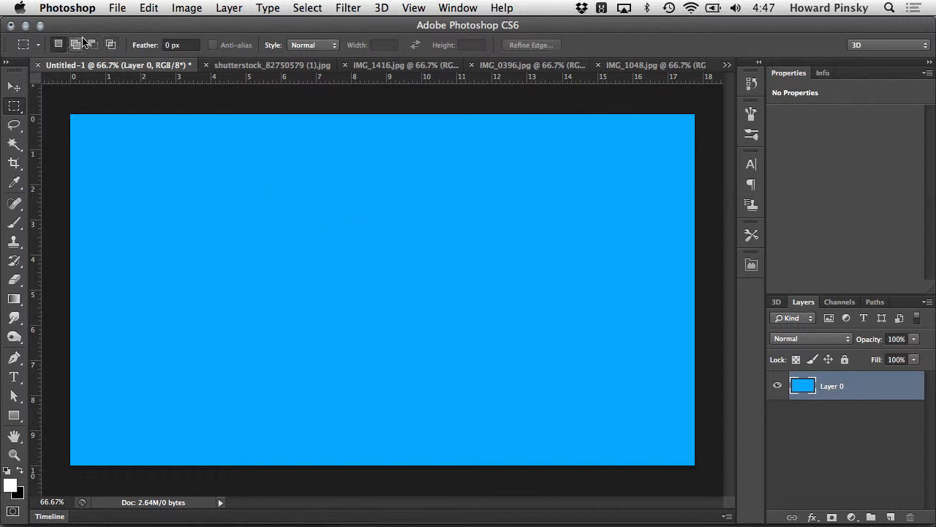
- Set the marquee feather to 5 px and draw a nearly square selection in the left half of the canvas
{"action": "left_click", "coordinate": [181, 44]}
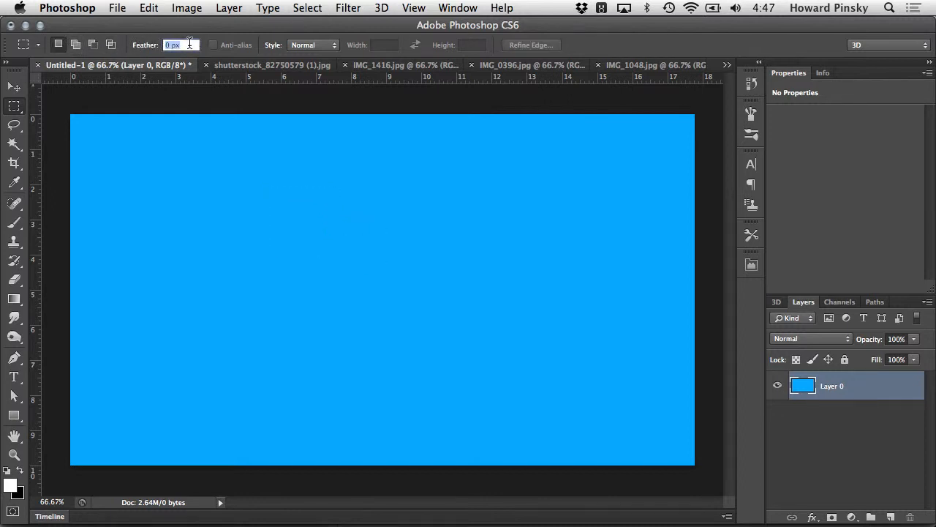
{"action": "left_click", "coordinate": [189, 44]}
{"action": "double_click", "coordinate": [170, 44]}
{"action": "type", "text": "5"}
{"action": "left_click_drag", "start_coordinate": [165, 186], "coordinate": [315, 326]}
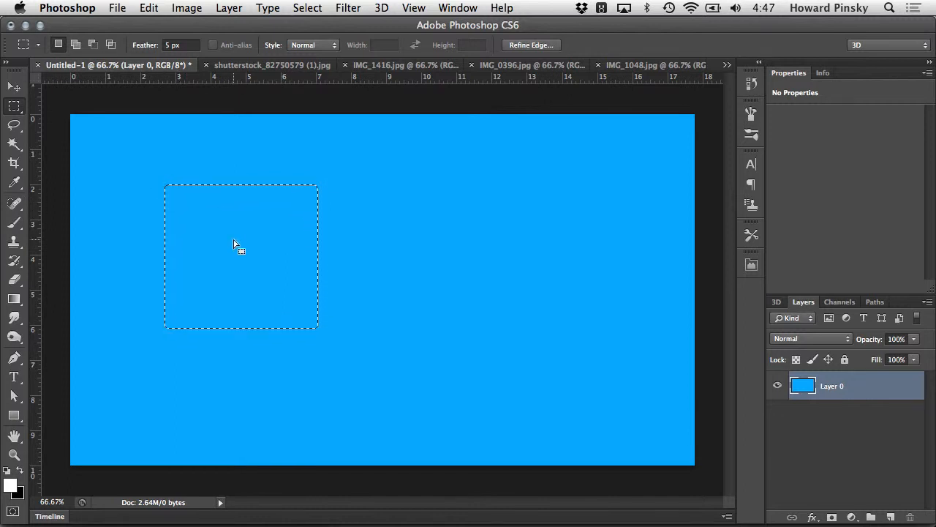
- Reset to the default colours, fill the feathered selection with the white background colour, and deselect it
{"action": "key", "text": "d"}
{"action": "key", "text": "super+BackSpace"}
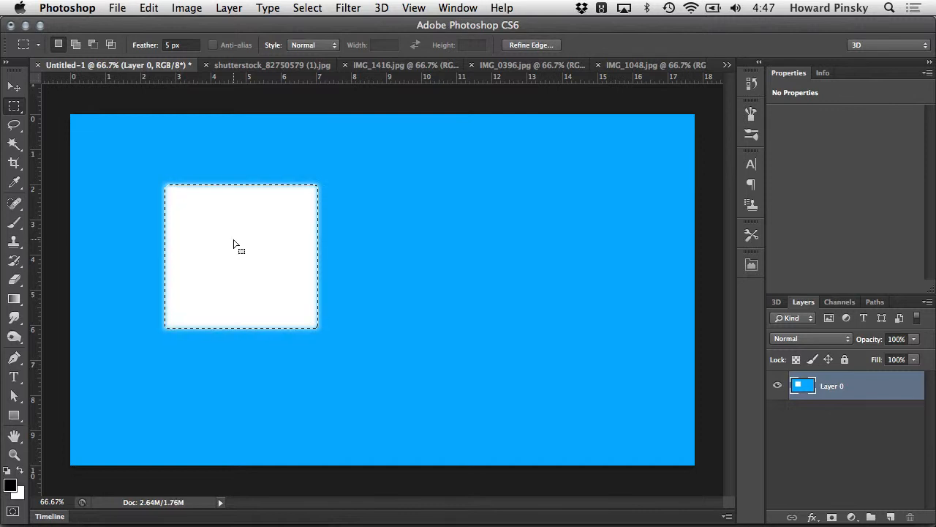
{"action": "key", "text": "super+d"}
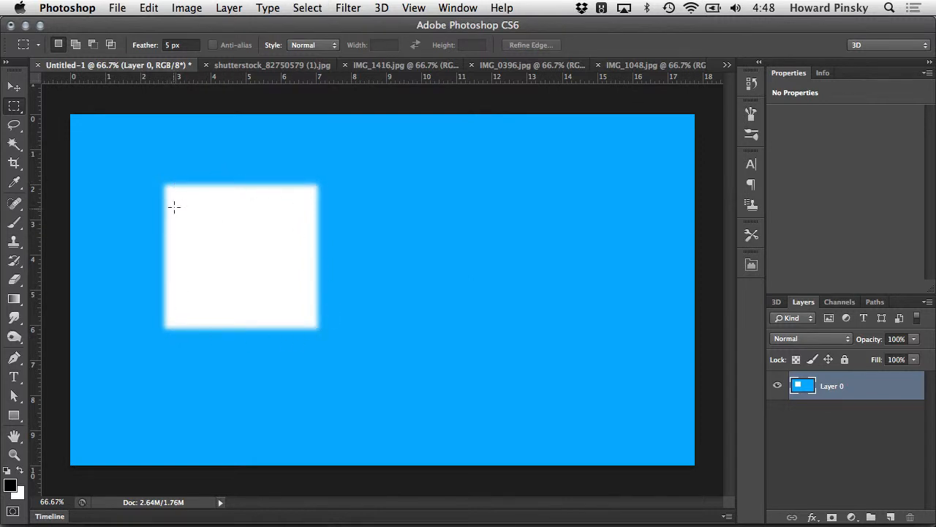
- Set the feather to 10 px and make a second white-filled square beside the first, leaving nothing selected
{"action": "left_click", "coordinate": [170, 45]}
{"action": "type", "text": "10"}
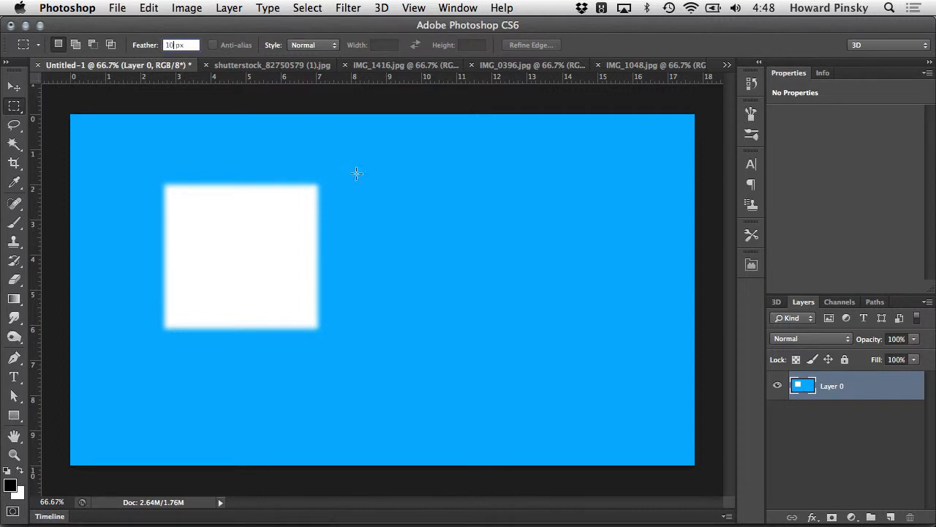
{"action": "left_click_drag", "start_coordinate": [358, 185], "coordinate": [514, 352]}
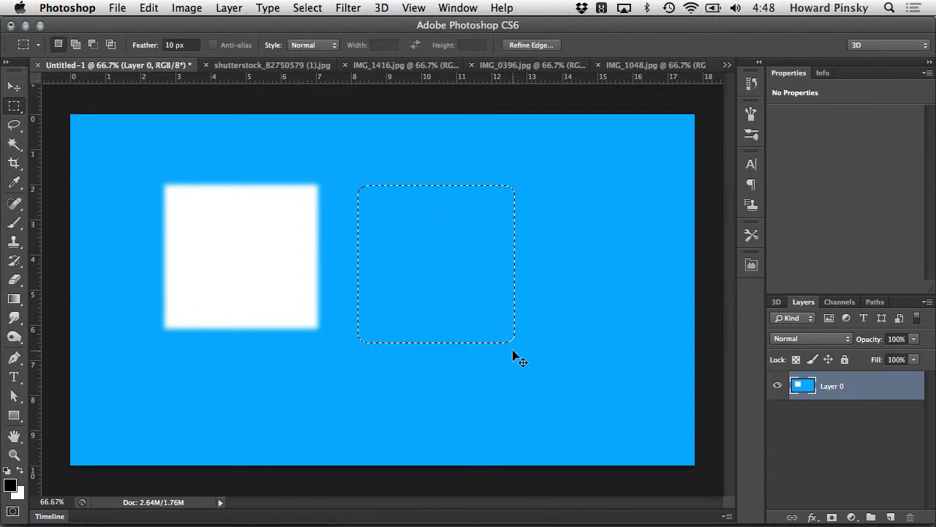
{"action": "key", "text": "super+BackSpace"}
{"action": "key", "text": "super+d"}
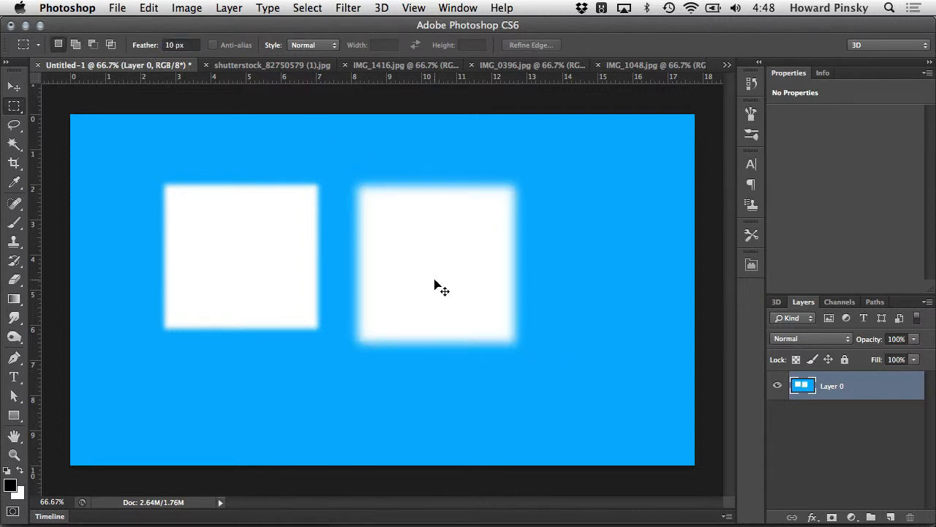
- Step back through the history until both feathered white squares are removed from the blue layer
{"action": "key", "text": "super+alt+z"}
{"action": "key", "text": "super+alt+z"}
{"action": "key", "text": "super+alt+z"}
{"action": "key", "text": "super+alt+z"}
{"action": "key", "text": "super+alt+z"}
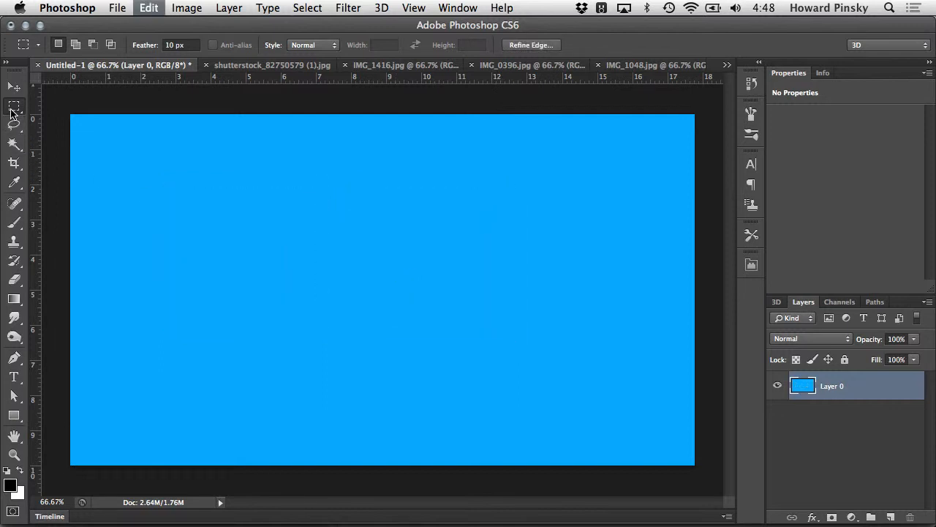
- Draw a circular Elliptical Marquee selection with a 20 px feather left of centre, and fill it with white before deselecting
{"action": "left_click_drag", "start_coordinate": [13, 110], "coordinate": [57, 117]}
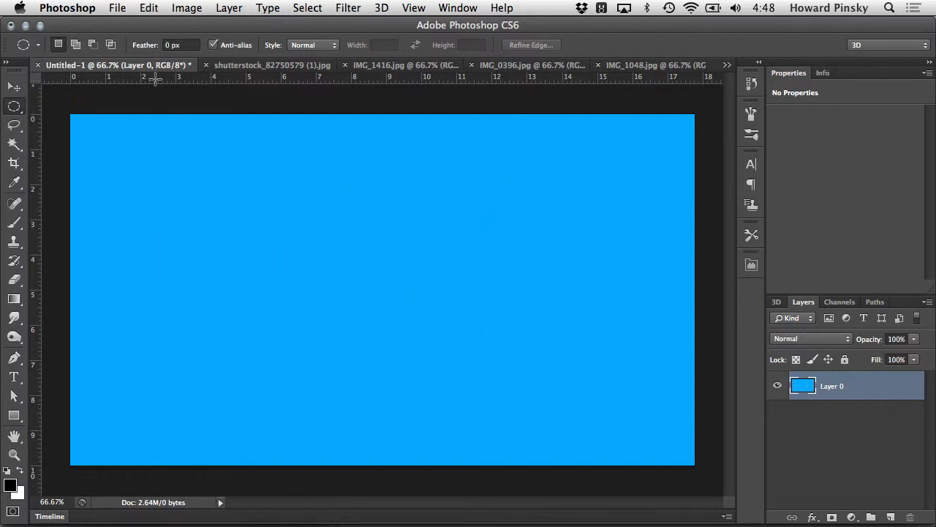
{"action": "left_click", "coordinate": [173, 45]}
{"action": "type", "text": "2"}
{"action": "left_click_drag", "start_coordinate": [179, 192], "coordinate": [379, 385]}
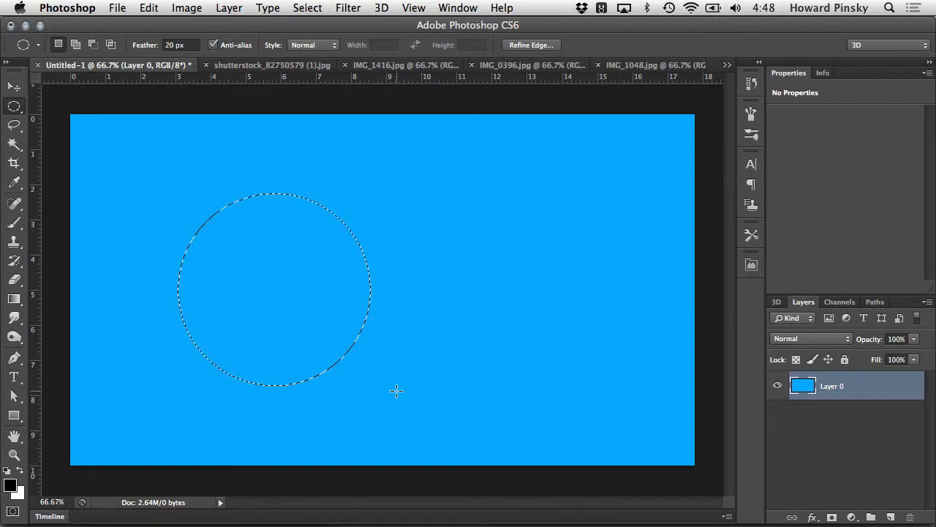
{"action": "key", "text": "super+BackSpace"}
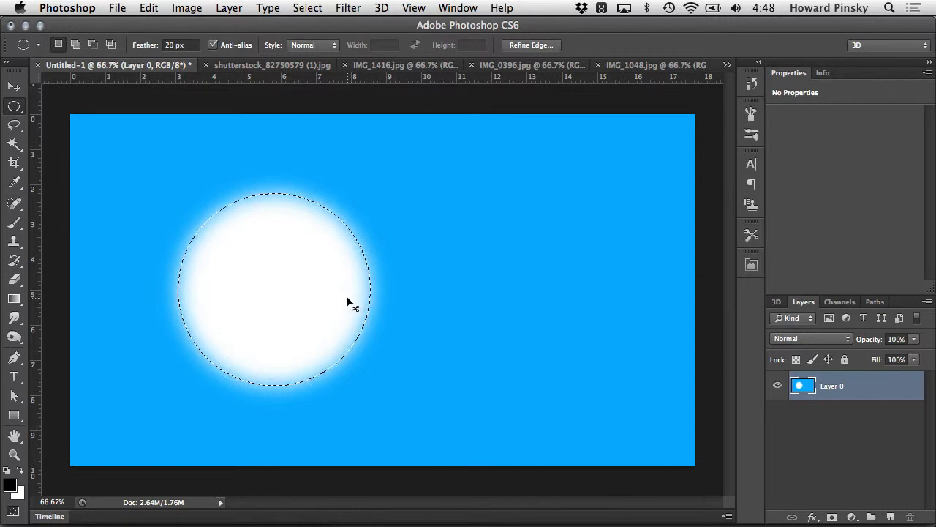
{"action": "key", "text": "super+d"}
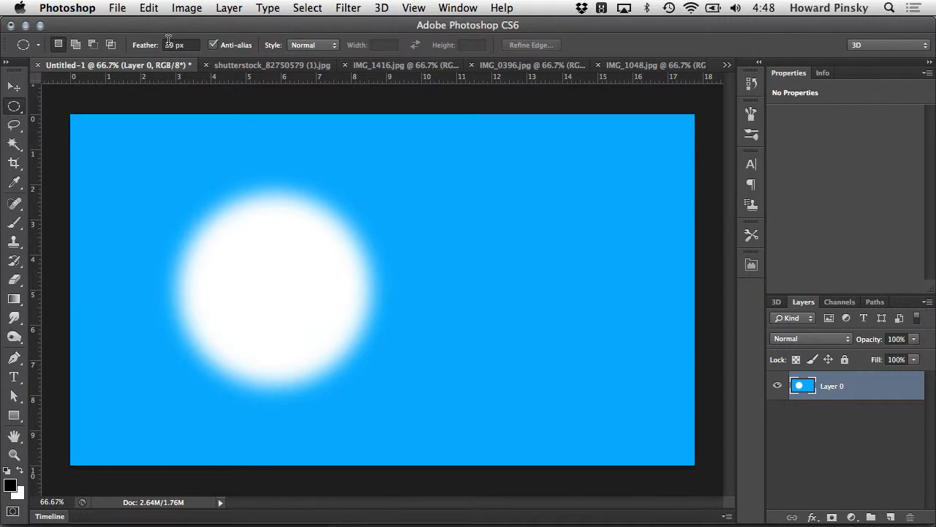
- Undo the feathered white circle along with its circular selection
{"action": "key", "text": "alt+super+z"}
{"action": "key", "text": "alt+super+z"}
{"action": "key", "text": "alt+super+z"}
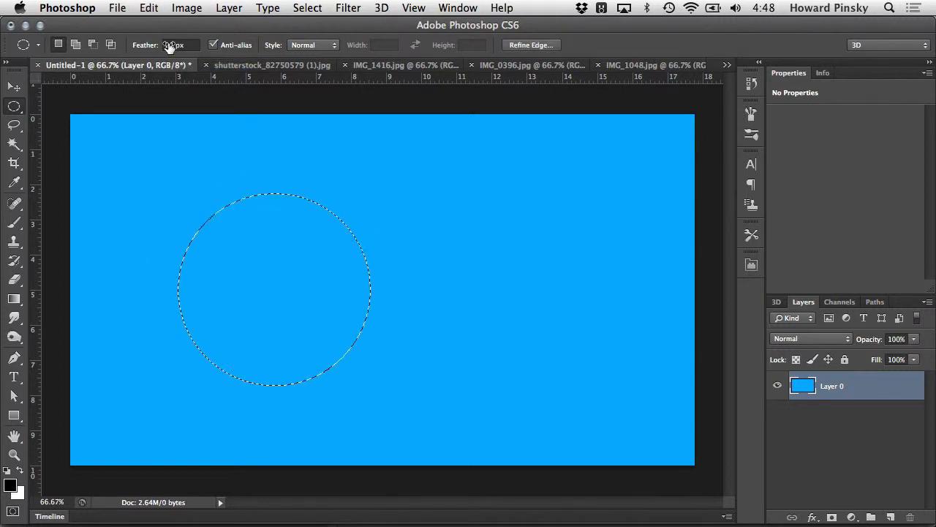
{"action": "double_click", "coordinate": [167, 43]}
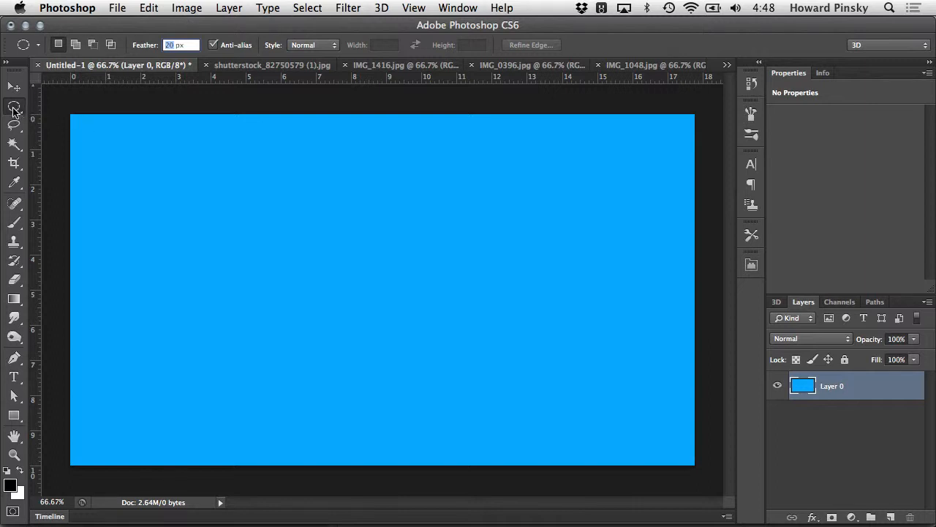
- Draw a square Rectangular Marquee selection with the 10 px feather left of centre, and set the tool's feather to 40 px
{"action": "left_click_drag", "start_coordinate": [16, 107], "coordinate": [88, 102]}
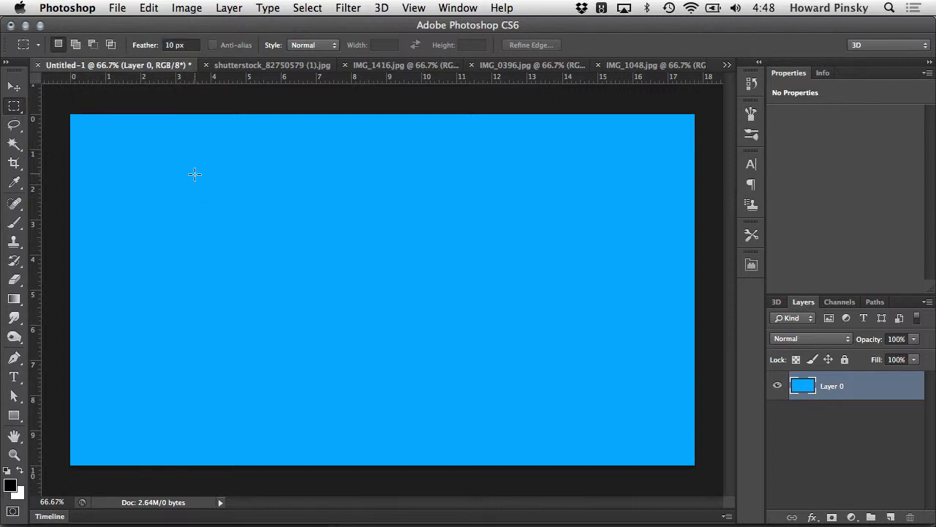
{"action": "left_click_drag", "start_coordinate": [177, 191], "coordinate": [352, 373]}
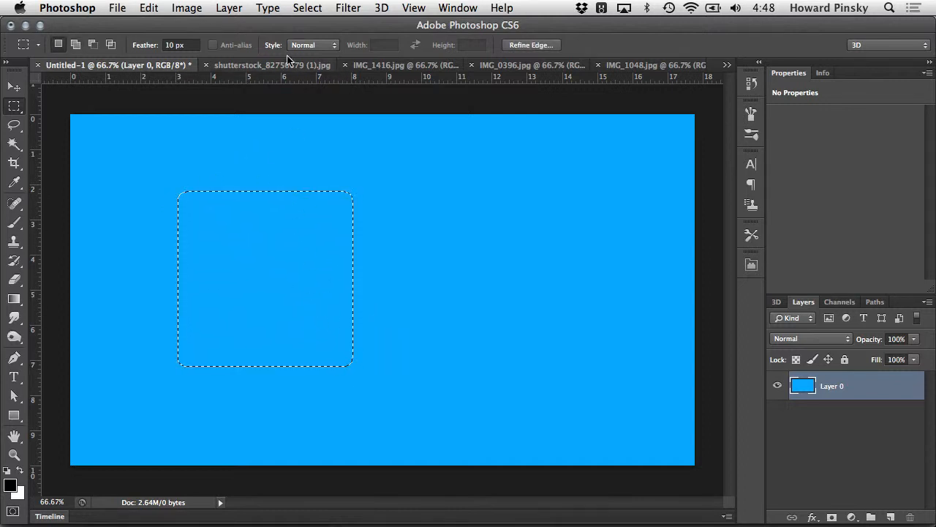
{"action": "left_click", "coordinate": [166, 45]}
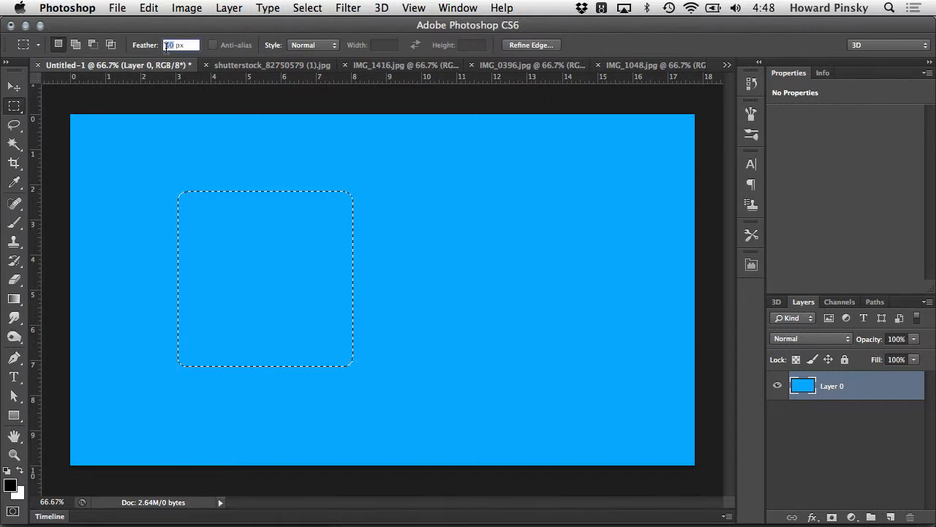
{"action": "type", "text": "40"}
{"action": "key", "text": "Return"}
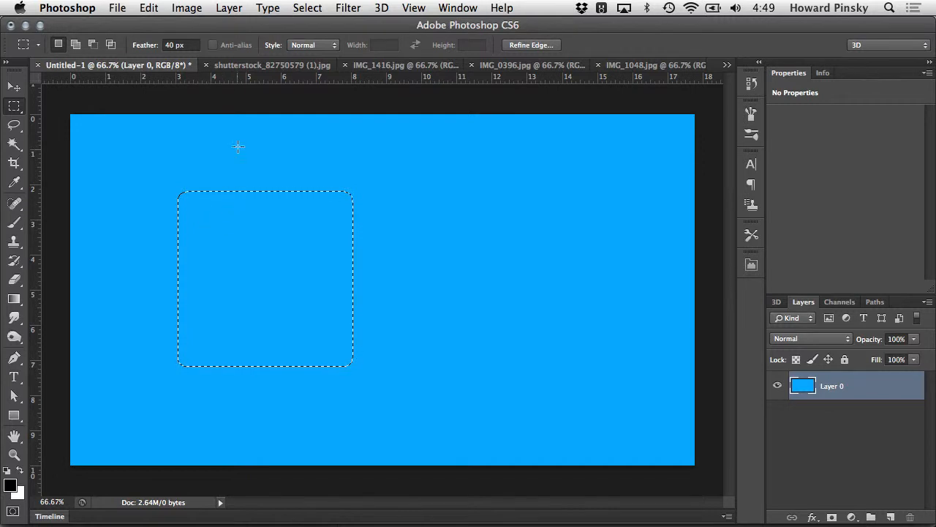
- Feather the existing square selection by a 40 px radius, and deselect it
{"action": "left_click", "coordinate": [304, 7]}
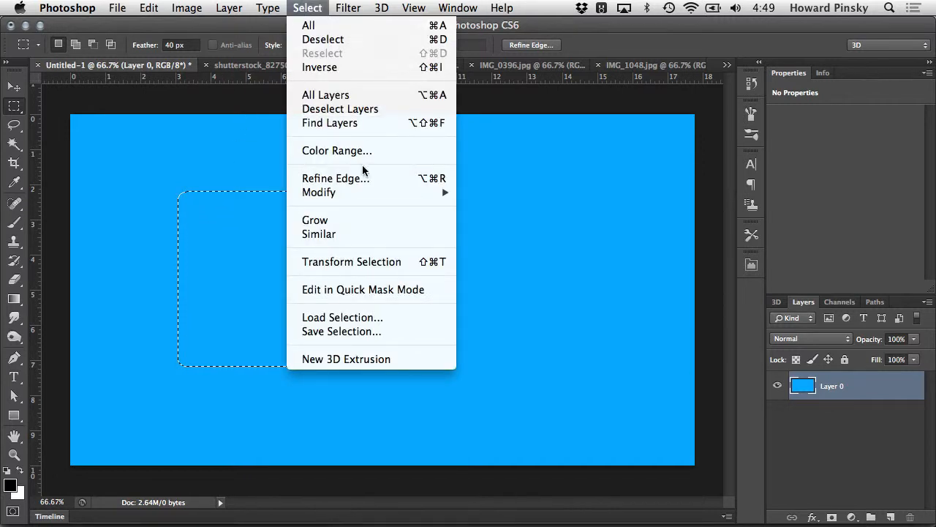
{"action": "mouse_move", "coordinate": [393, 193]}
{"action": "left_click", "coordinate": [540, 248]}
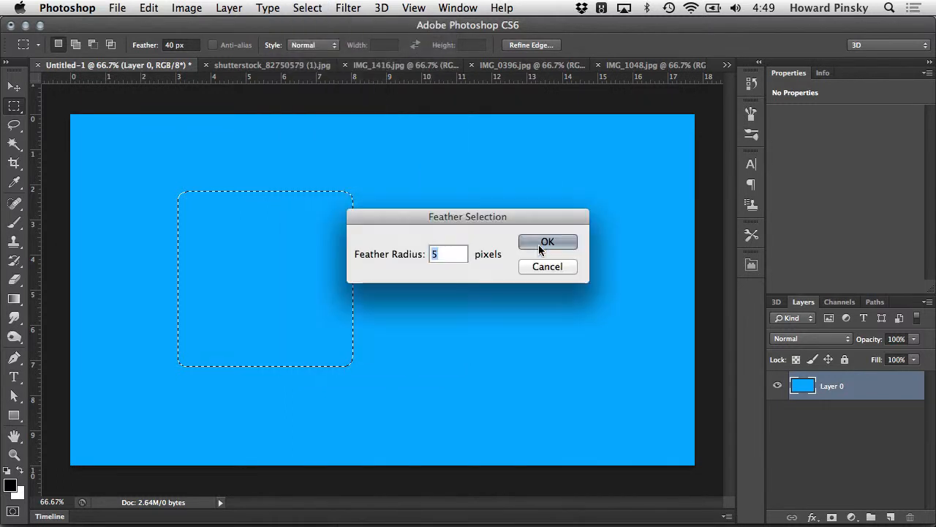
{"action": "type", "text": "40"}
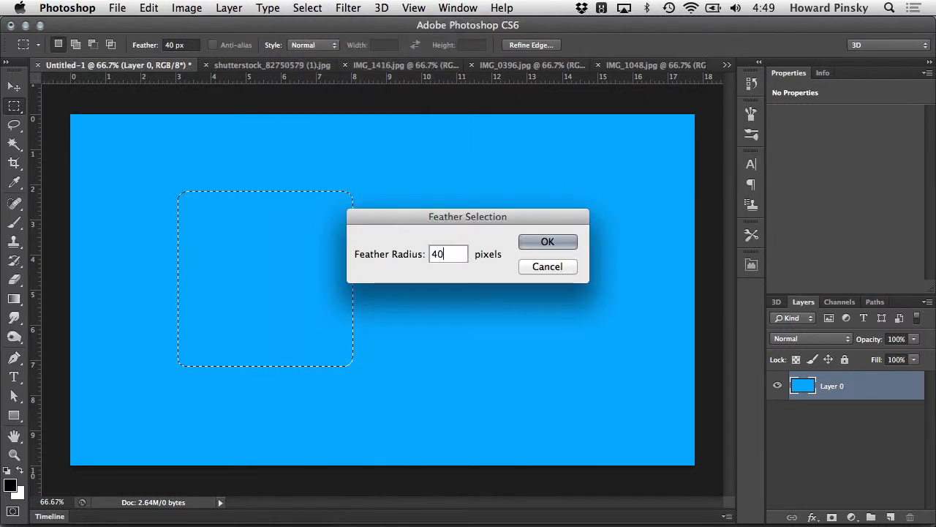
{"action": "key", "text": "Return"}
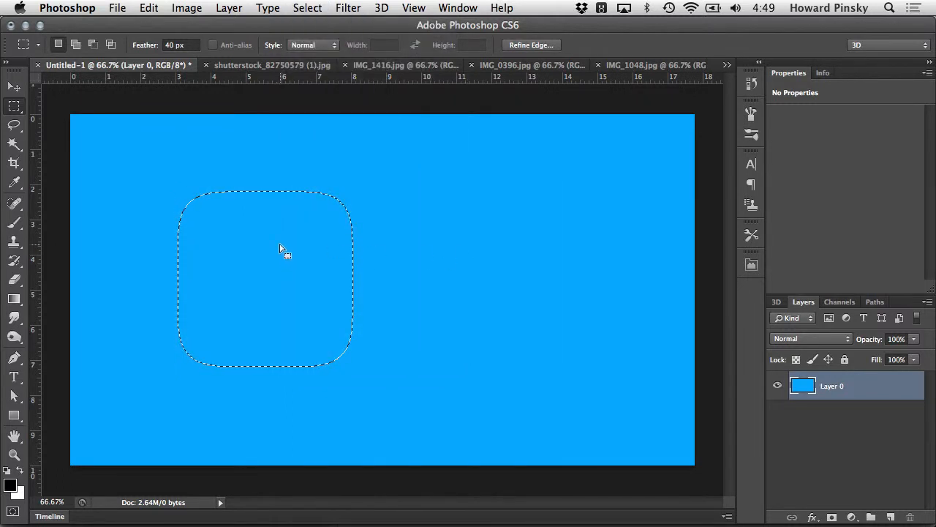
{"action": "key", "text": "super+d"}
- Switch to the Elliptical Marquee tool, turn off its anti-aliasing and set its feather to 0 px
{"action": "right_click", "coordinate": [27, 110]}
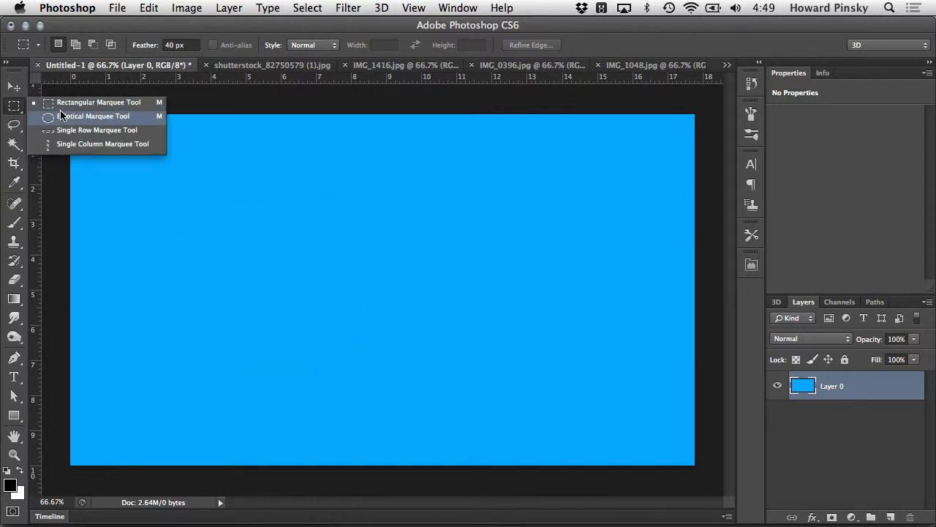
{"action": "left_click", "coordinate": [65, 101]}
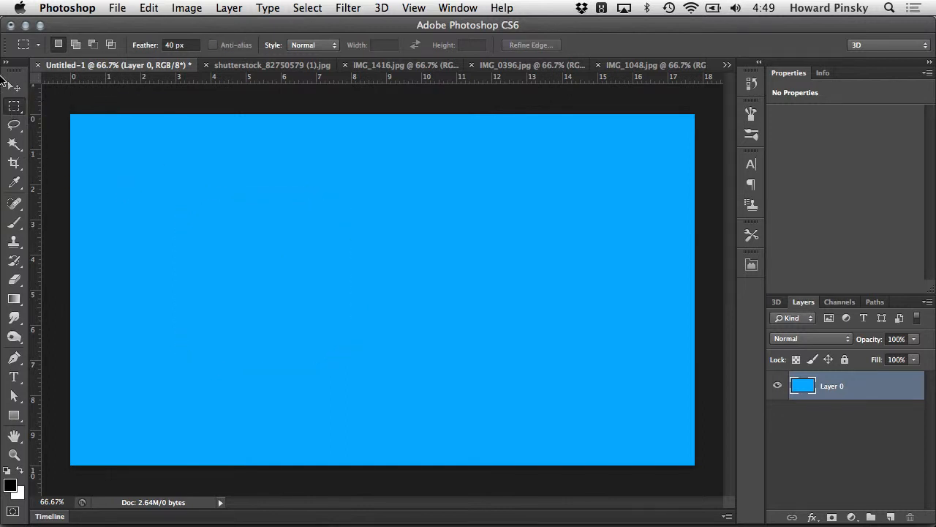
{"action": "right_click", "coordinate": [12, 111]}
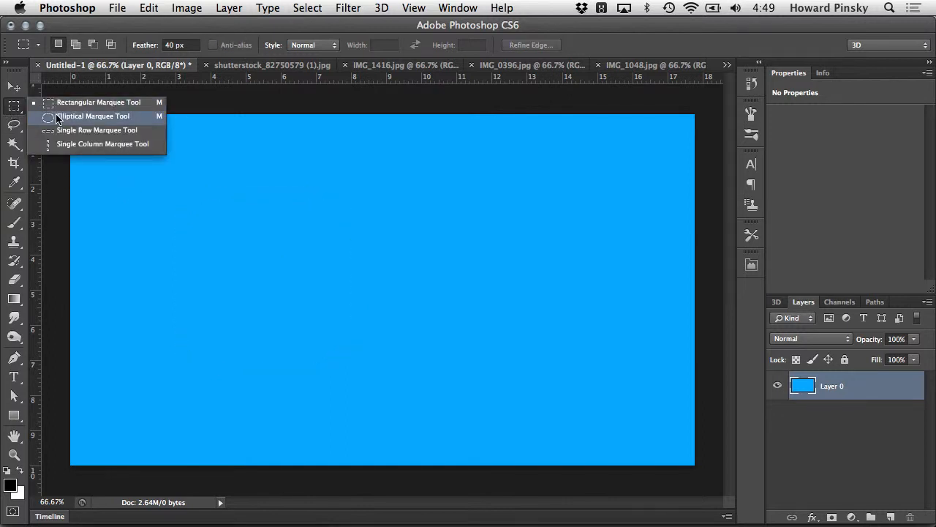
{"action": "left_click", "coordinate": [138, 120]}
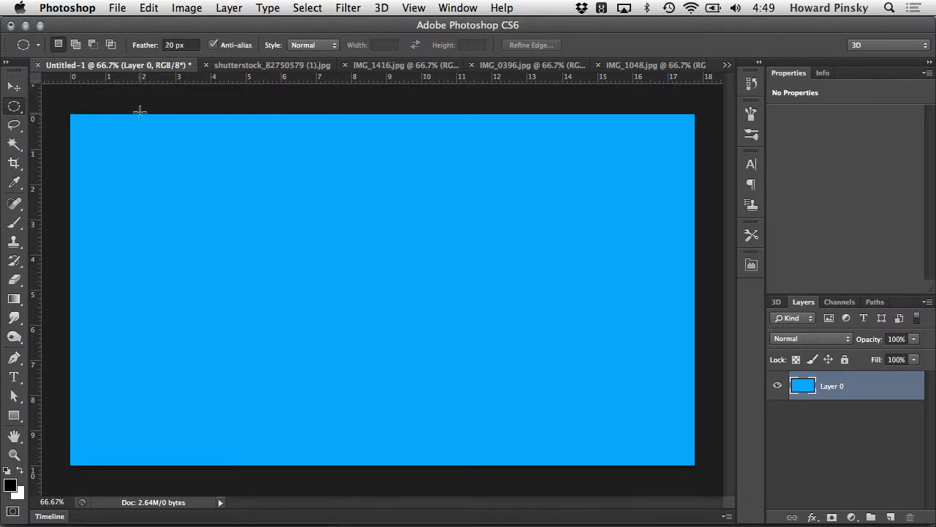
{"action": "left_click", "coordinate": [231, 46]}
{"action": "left_click", "coordinate": [169, 45]}
{"action": "type", "text": "0"}
{"action": "key", "text": "Return"}
- Fill a large circular selection on the left half of the canvas with white, deselect it and inspect its edge up close
{"action": "left_click_drag", "start_coordinate": [137, 186], "coordinate": [349, 386]}
{"action": "key", "text": "super+BackSpace"}
{"action": "key", "text": "super+d"}
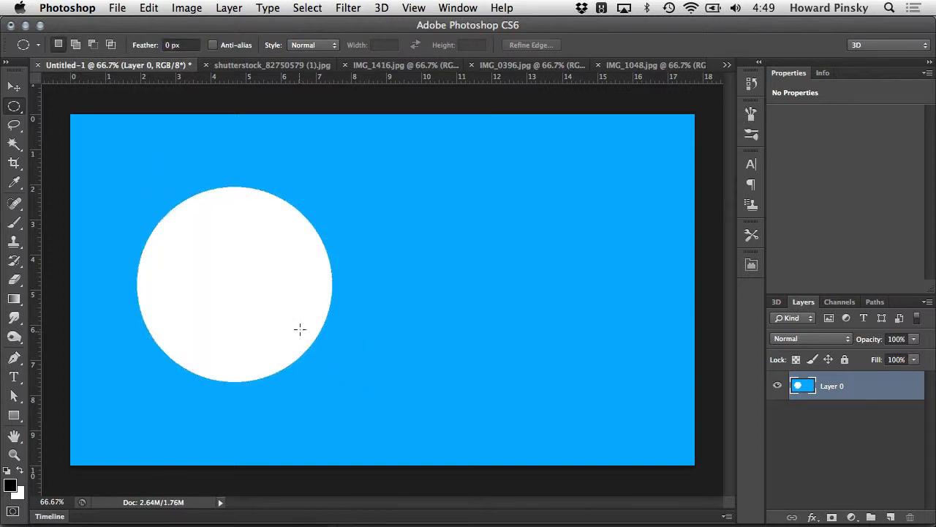
{"action": "left_click_drag", "start_coordinate": [338, 288], "coordinate": [384, 303]}
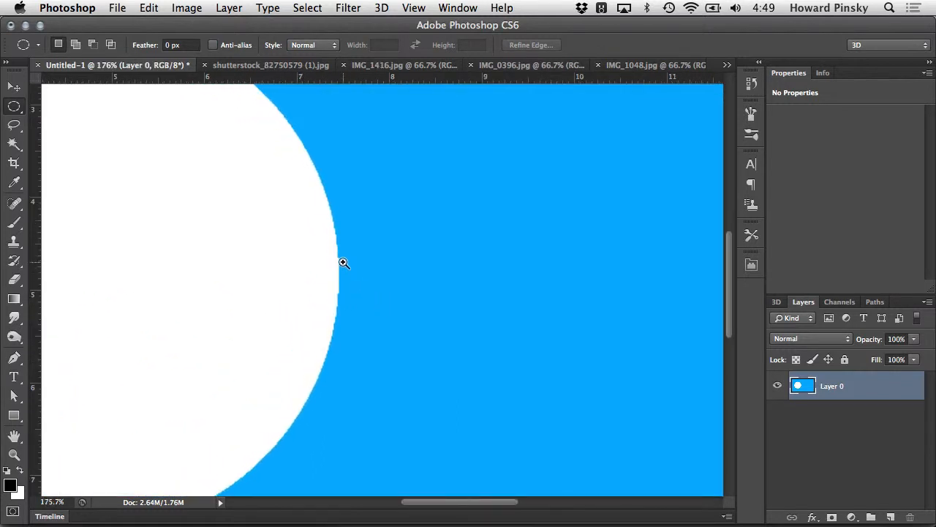
{"action": "key", "text": "super+alt+0"}
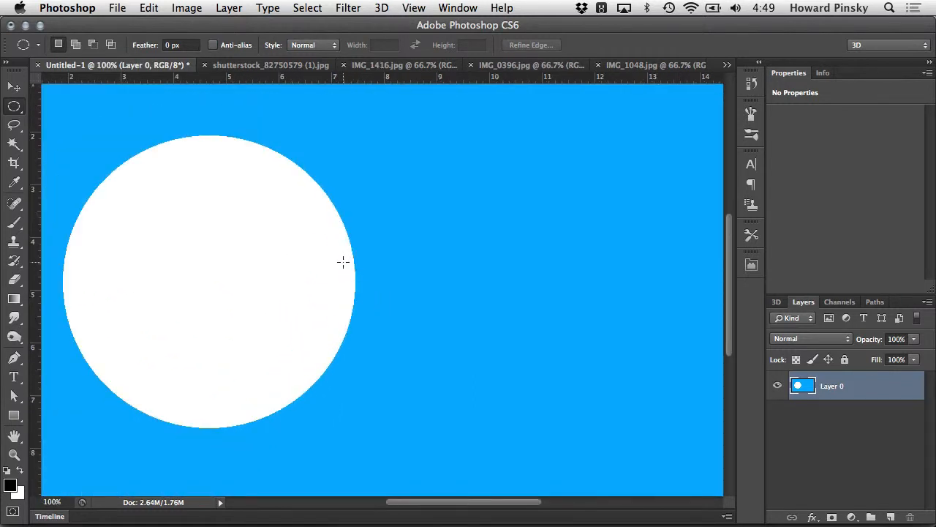
- Enable anti-aliasing, add a smaller white-filled circle beside the first, deselect it and compare both edges up close
{"action": "left_click", "coordinate": [235, 45]}
{"action": "left_click_drag", "start_coordinate": [403, 161], "coordinate": [133, 297]}
{"action": "key", "text": "super+0"}
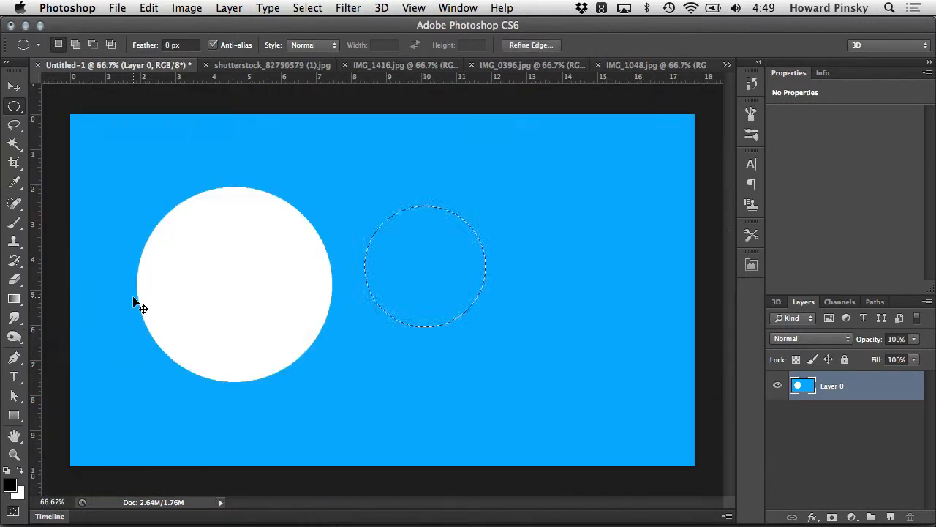
{"action": "key", "text": "super+BackSpace"}
{"action": "key", "text": "super+d"}
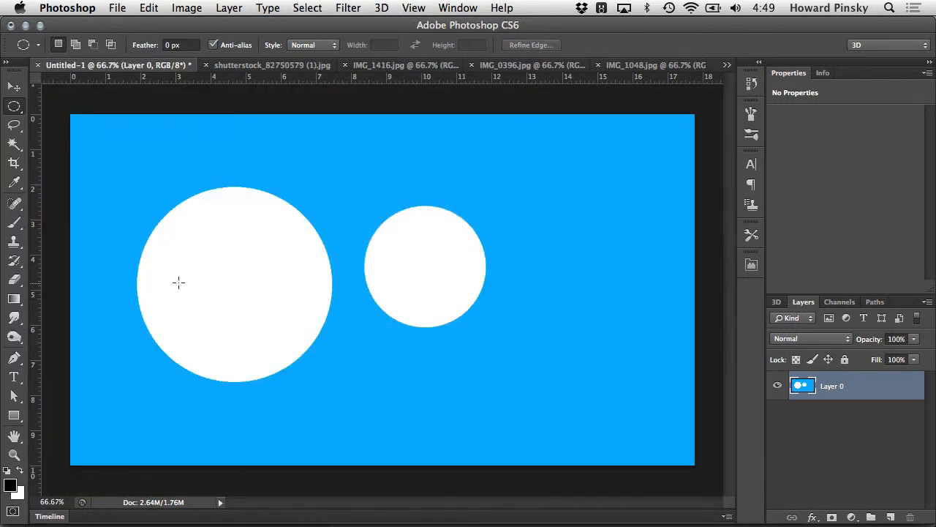
{"action": "left_click_drag", "start_coordinate": [336, 271], "coordinate": [412, 285]}
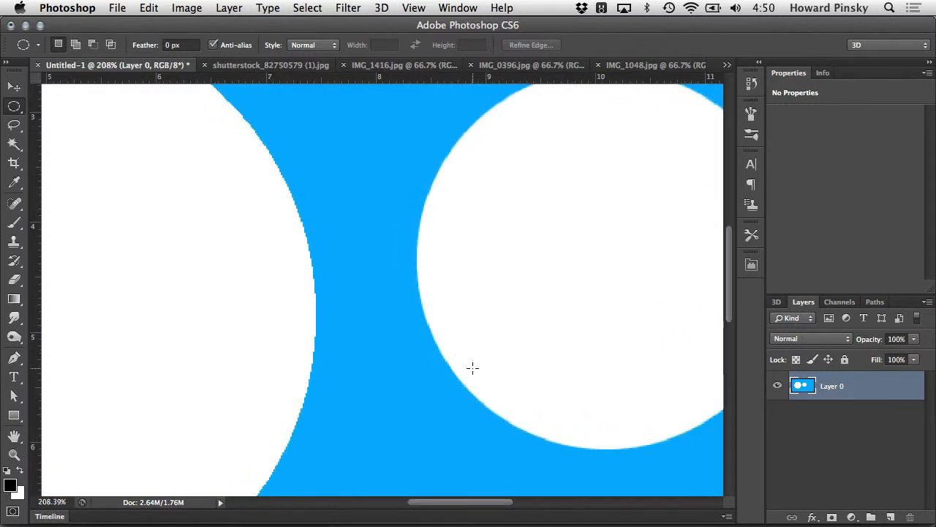
{"action": "key", "text": "super+0"}
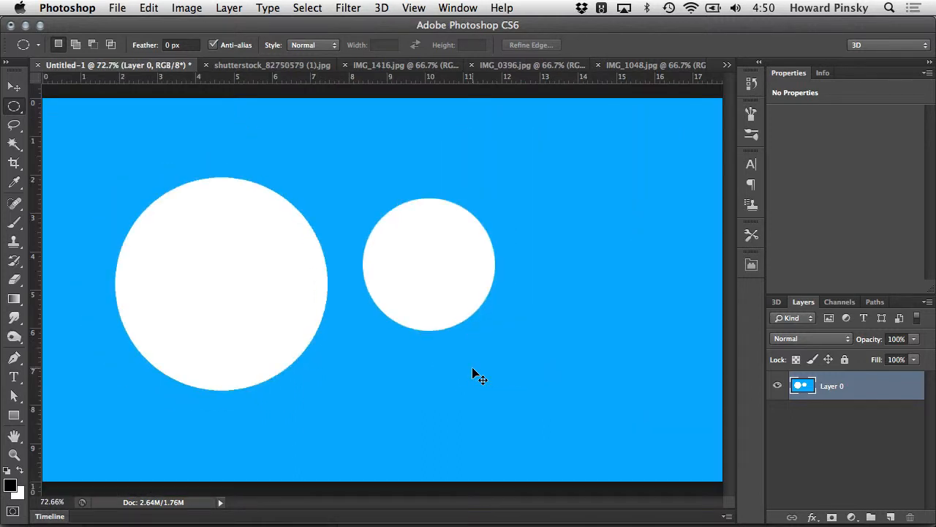
{"action": "key", "text": "super+minus"}
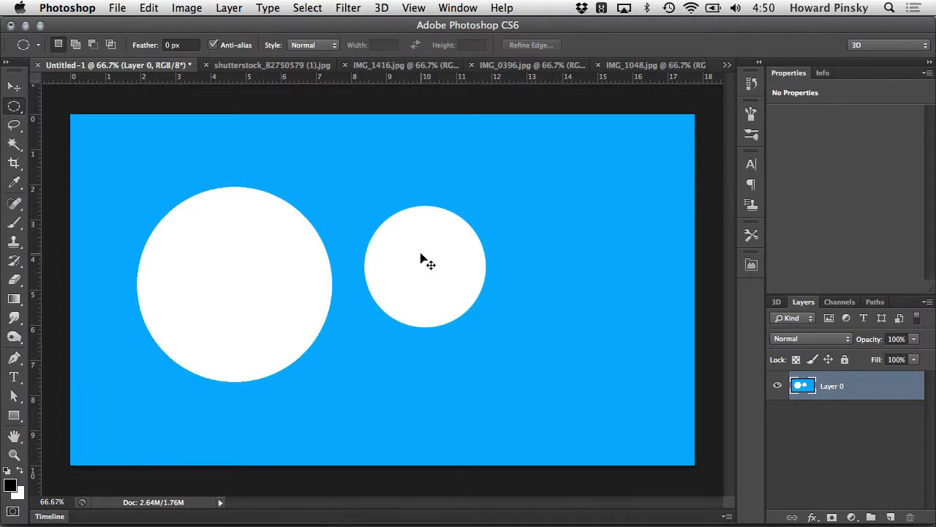
- Undo the smaller white circle and replace it with an anti-aliased one nearly as large as the first, filled with white and deselected
{"action": "key", "text": "super+alt+z"}
{"action": "key", "text": "super+alt+z"}
{"action": "key", "text": "super+alt+z"}
{"action": "left_click_drag", "start_coordinate": [368, 199], "coordinate": [568, 383]}
{"action": "key", "text": "super+Delete"}
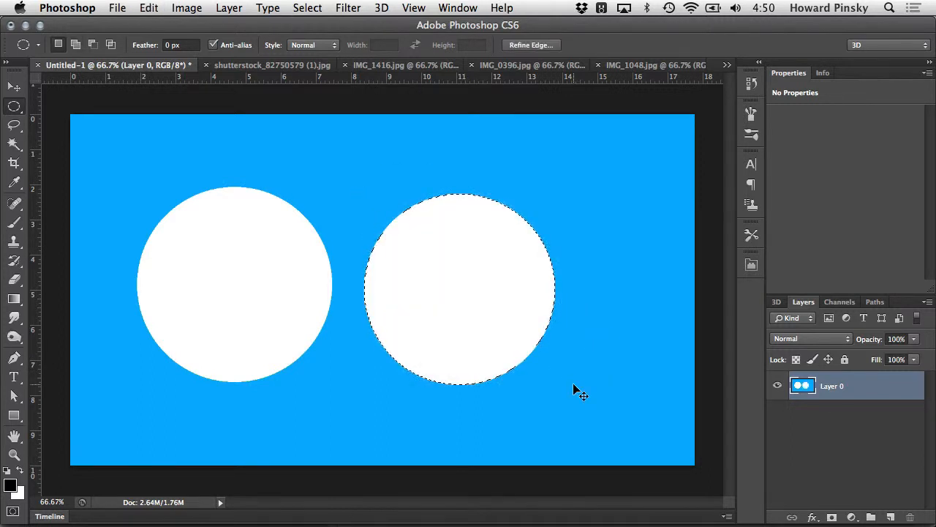
{"action": "key", "text": "super+d"}
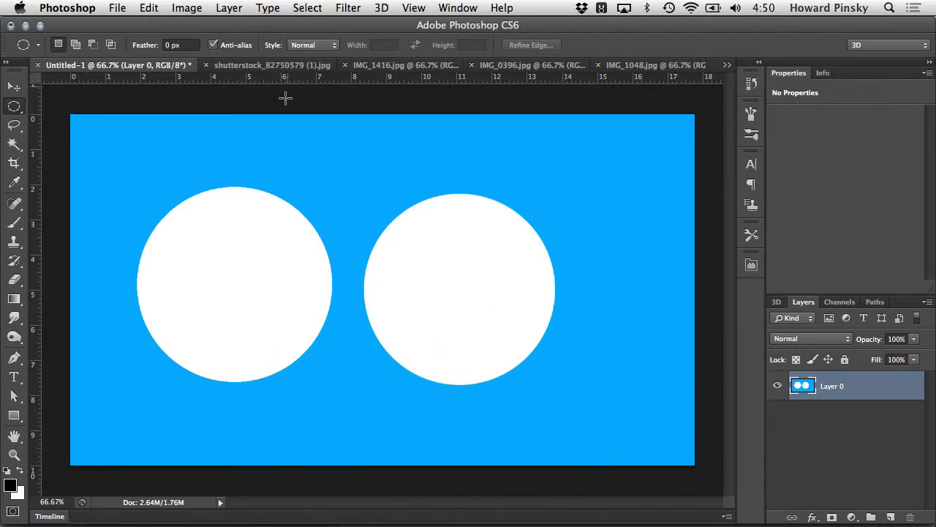
- Step back through the history until both white circles and their selections are removed from the blue layer
{"action": "key", "text": "super+alt+z"}
{"action": "key", "text": "super+alt+z"}
{"action": "key", "text": "super+alt+z"}
{"action": "key", "text": "super+alt+z"}
{"action": "key", "text": "super+alt+z"}
{"action": "key", "text": "super+alt+z"}
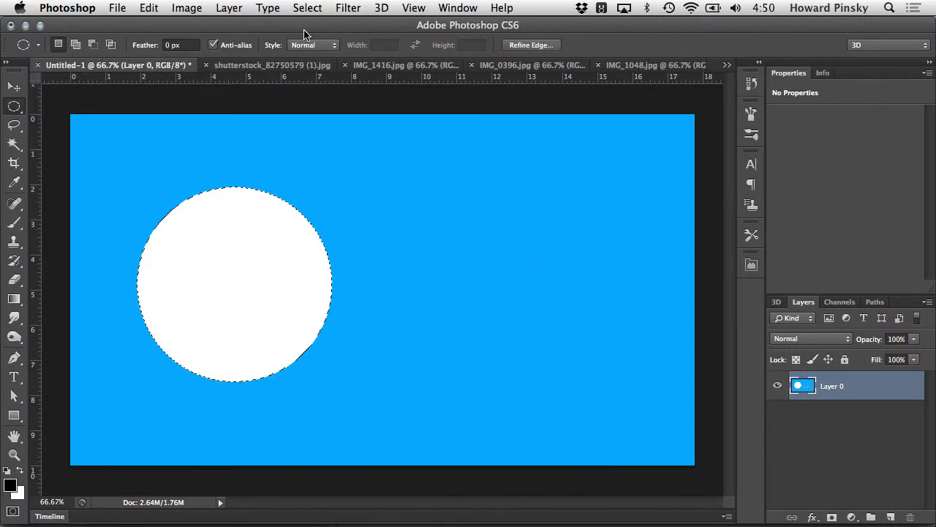
- Switch to the Rectangular Marquee tool in Normal style, undo a trial rectangular selection and set the feather to 0 px
{"action": "left_click", "coordinate": [307, 45]}
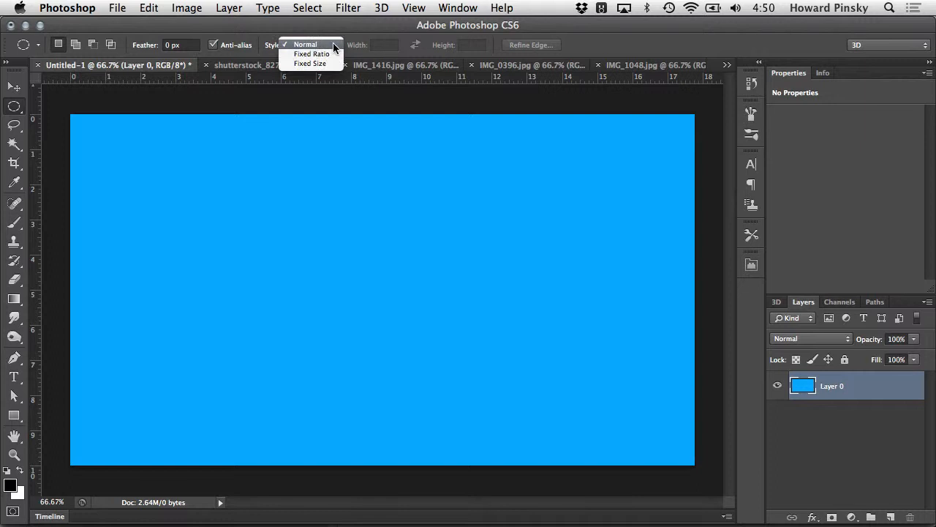
{"action": "left_click", "coordinate": [333, 44]}
{"action": "left_click", "coordinate": [15, 111]}
{"action": "left_click", "coordinate": [80, 98]}
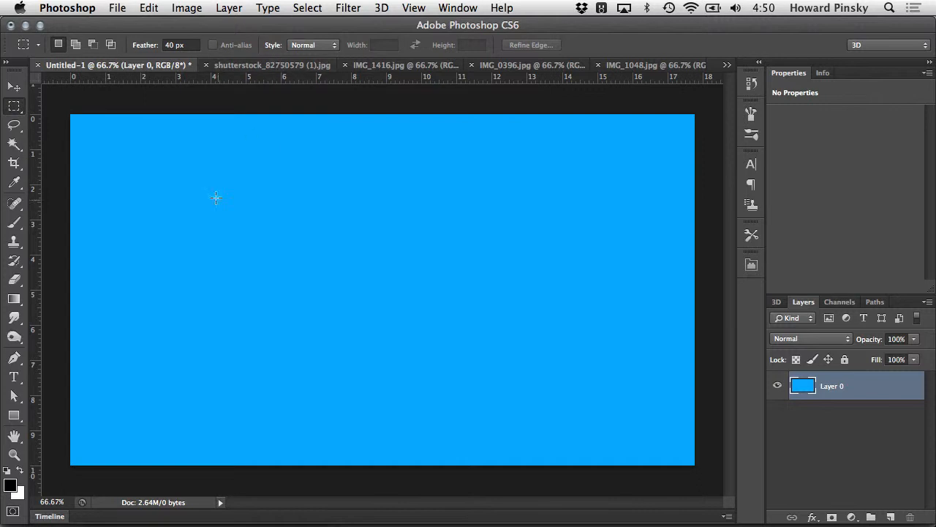
{"action": "left_click_drag", "start_coordinate": [157, 189], "coordinate": [430, 379]}
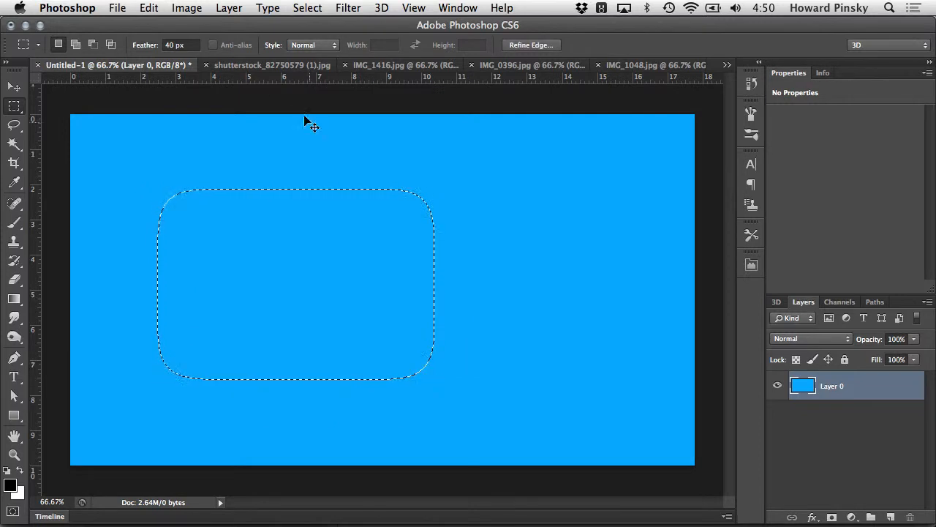
{"action": "key", "text": "super+z"}
{"action": "double_click", "coordinate": [168, 45]}
{"action": "type", "text": "0"}
{"action": "key", "text": "Return"}
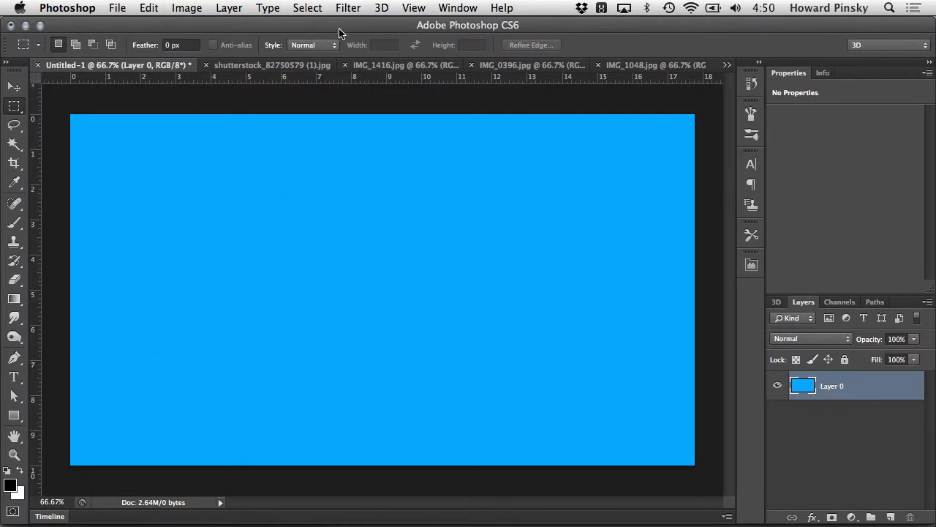
- Set the Rectangular Marquee style to Fixed Ratio with width 6 and height 4
{"action": "left_click", "coordinate": [325, 45]}
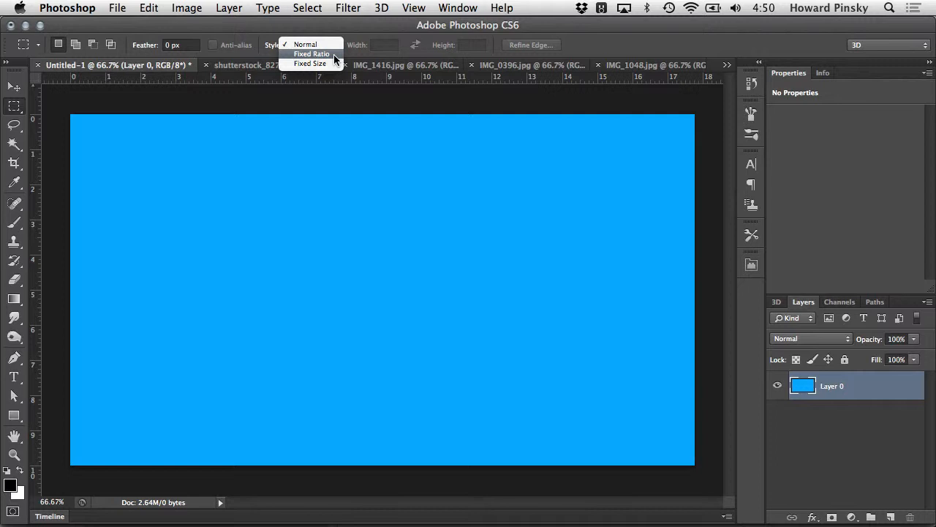
{"action": "left_click", "coordinate": [334, 54]}
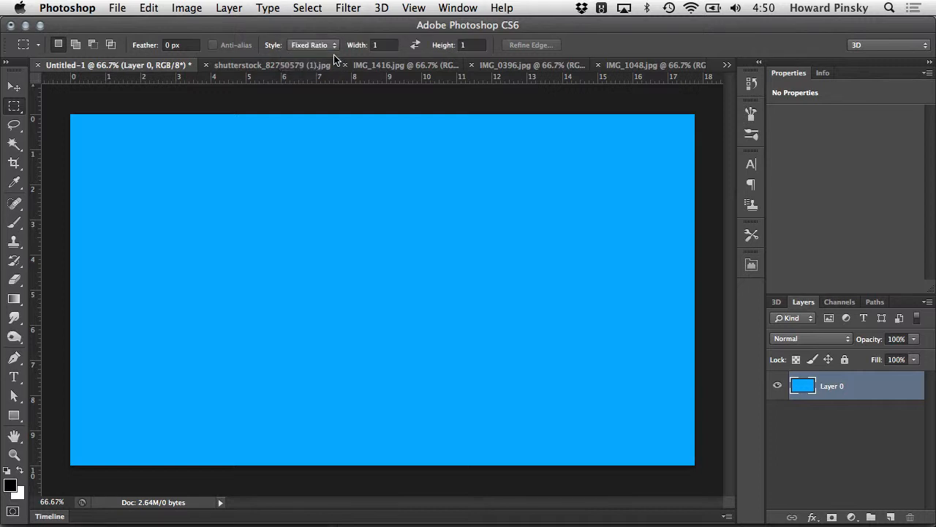
{"action": "left_click", "coordinate": [385, 45]}
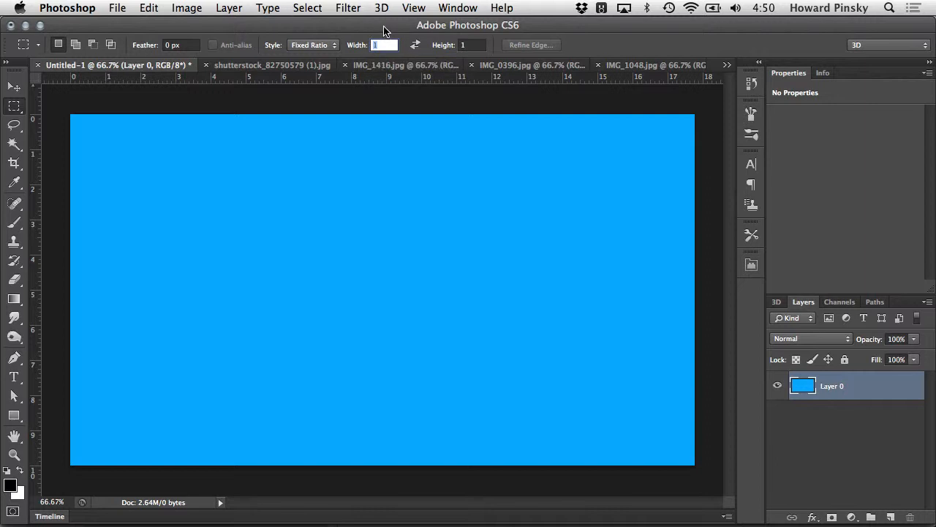
{"action": "type", "text": "6"}
{"action": "key", "text": "Tab"}
{"action": "type", "text": "4"}
- Draw a large 6:4 rectangular selection around the canvas centre, shift it up and left, and undo both actions
{"action": "left_click_drag", "start_coordinate": [222, 195], "coordinate": [553, 414]}
{"action": "left_click_drag", "start_coordinate": [446, 319], "coordinate": [446, 318]}
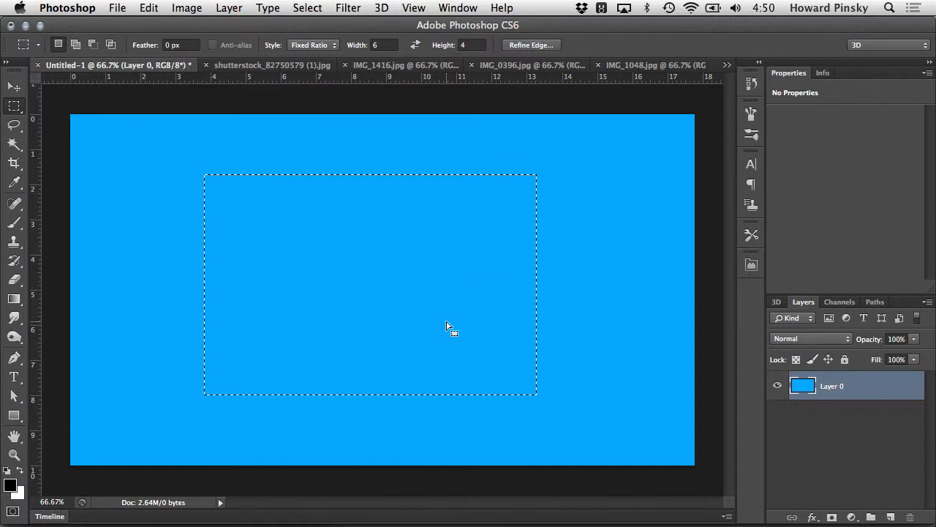
{"action": "key", "text": "alt+super+z"}
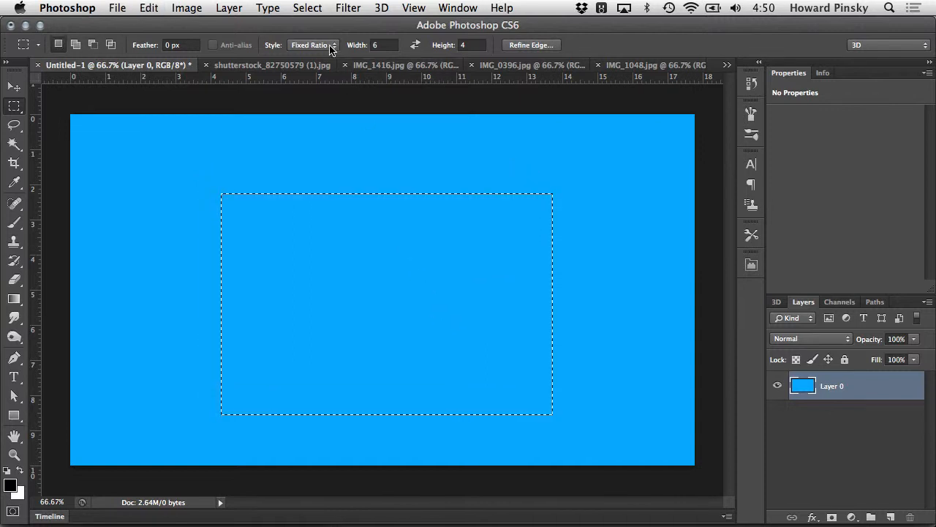
{"action": "key", "text": "alt+super+z"}
- Set the Rectangular Marquee style to Fixed Size with a width of 400 px and a height of 200 px
{"action": "left_click", "coordinate": [313, 46]}
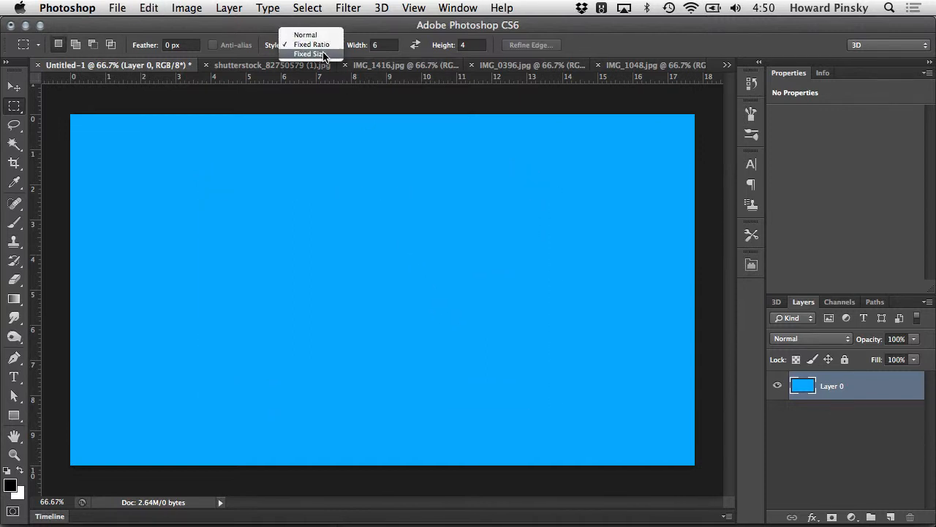
{"action": "left_click", "coordinate": [340, 55]}
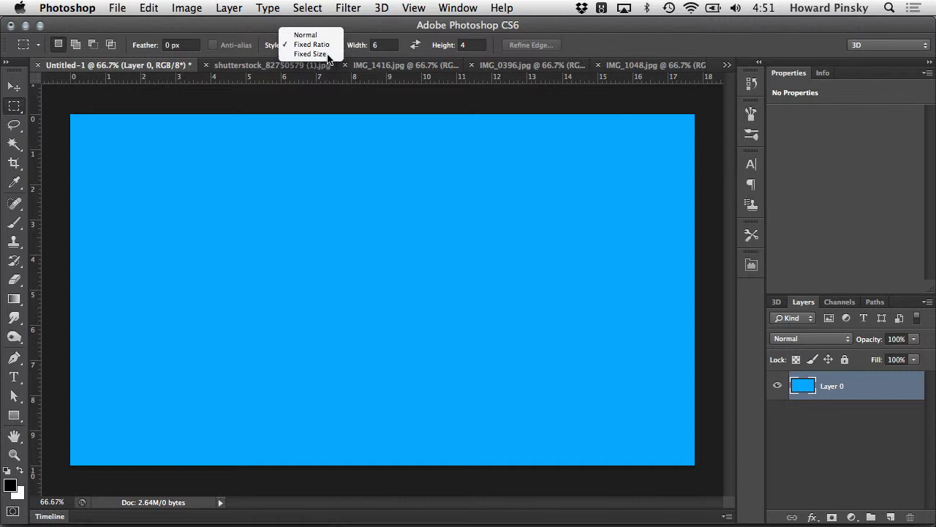
{"action": "double_click", "coordinate": [375, 44]}
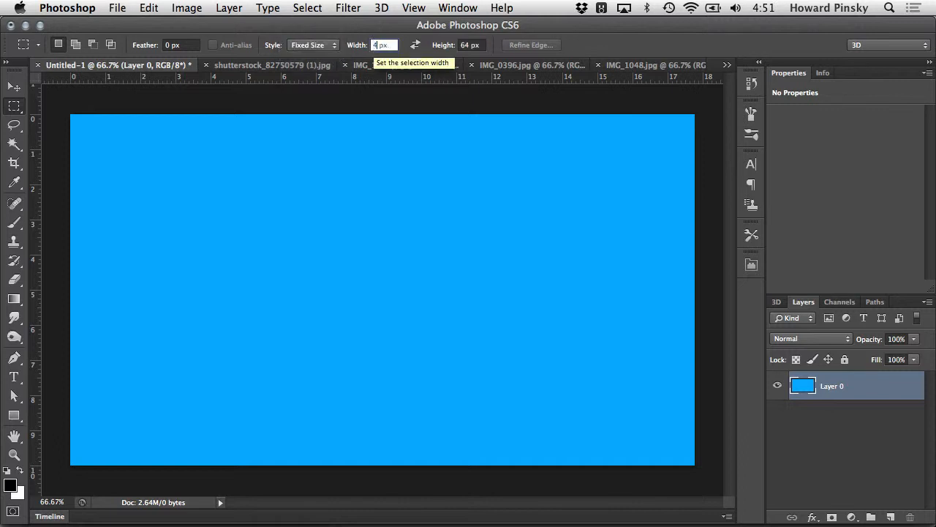
{"action": "type", "text": "400"}
{"action": "double_click", "coordinate": [466, 45]}
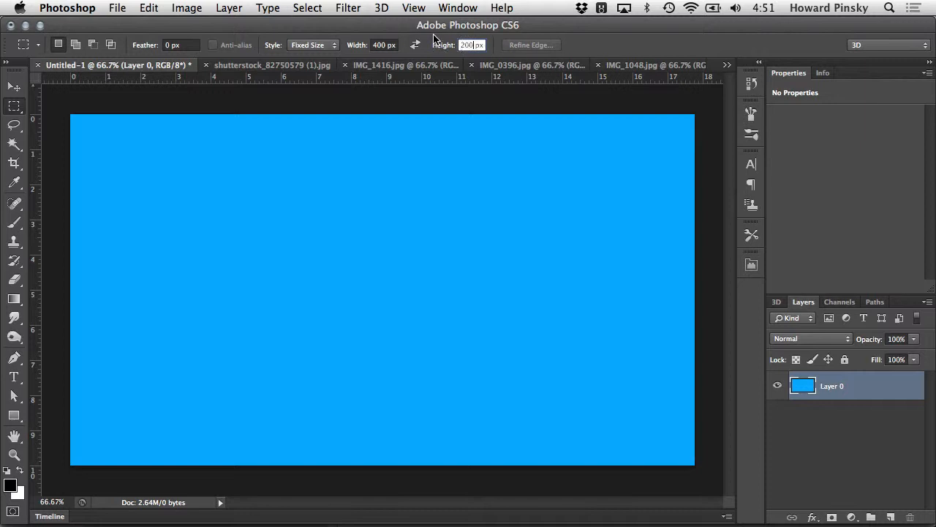
{"action": "key", "text": "Return"}
- Place a 400 by 200 px selection on the blue canvas, reposition it near the centre and deselect it
{"action": "left_click", "coordinate": [239, 222]}
{"action": "left_click_drag", "start_coordinate": [343, 271], "coordinate": [397, 284]}
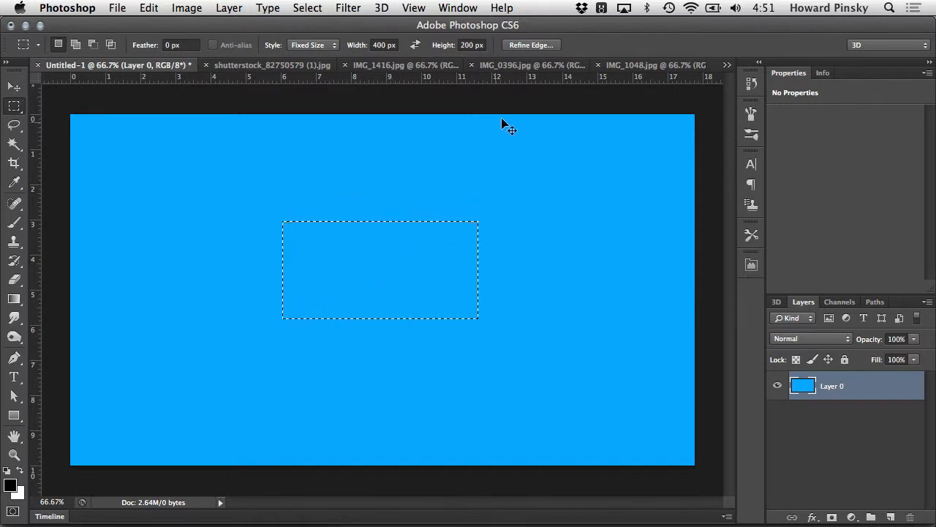
{"action": "key", "text": "super+d"}
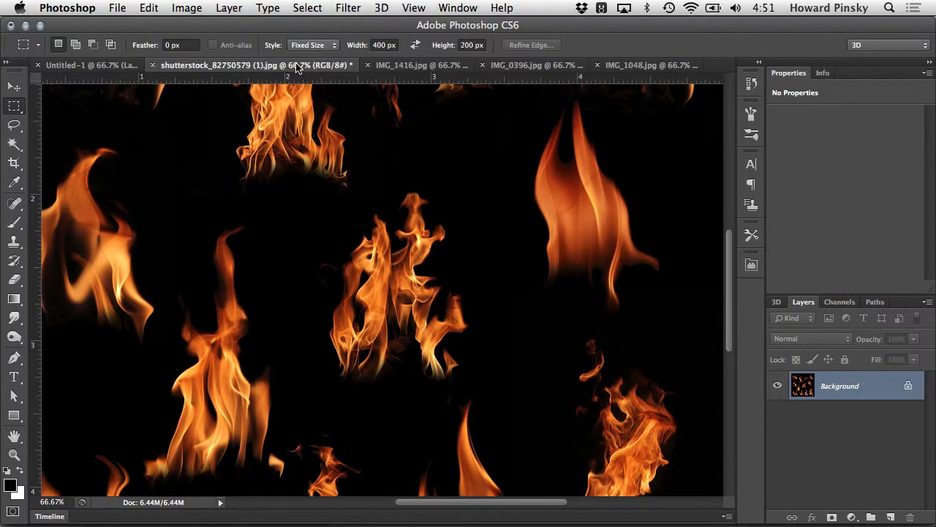
- Draw a freehand Lasso selection around the central flame in the shutterstock fire image, then deselect it
{"action": "key", "text": "v"}
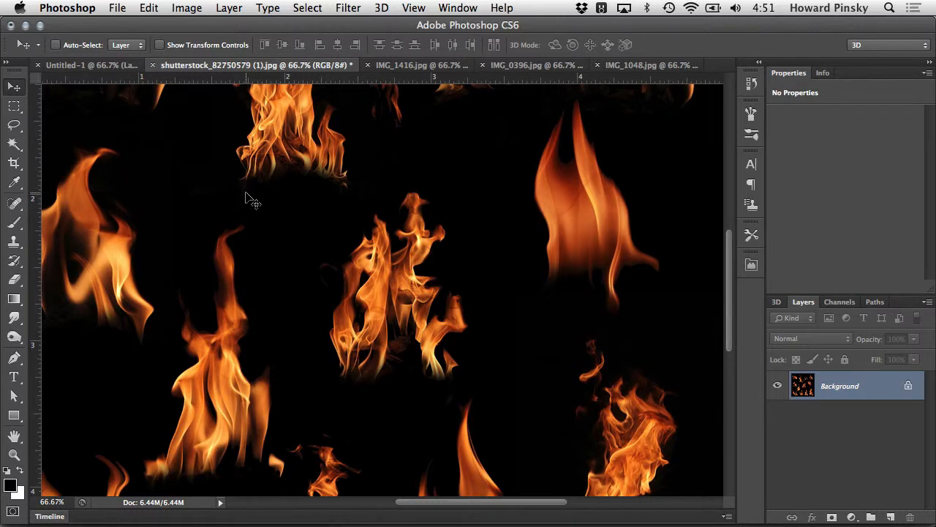
{"action": "left_click", "coordinate": [15, 125]}
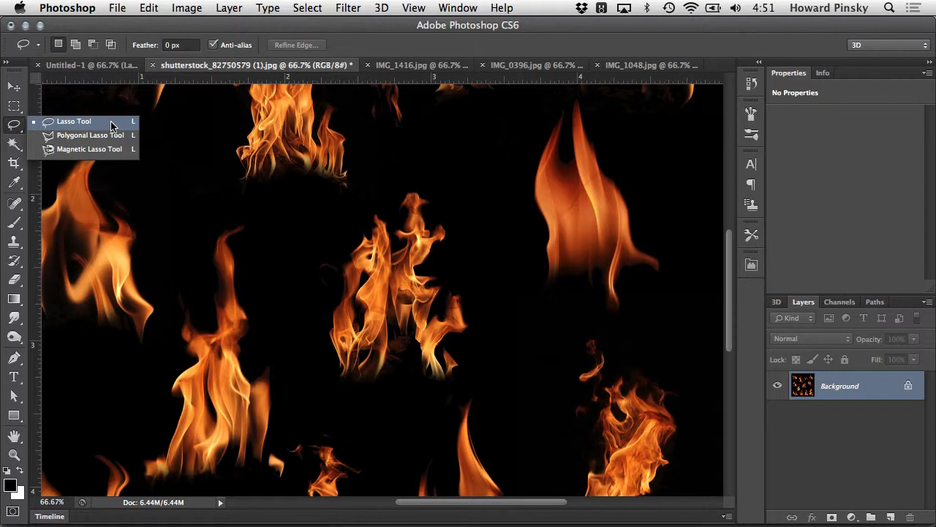
{"action": "left_click", "coordinate": [112, 126]}
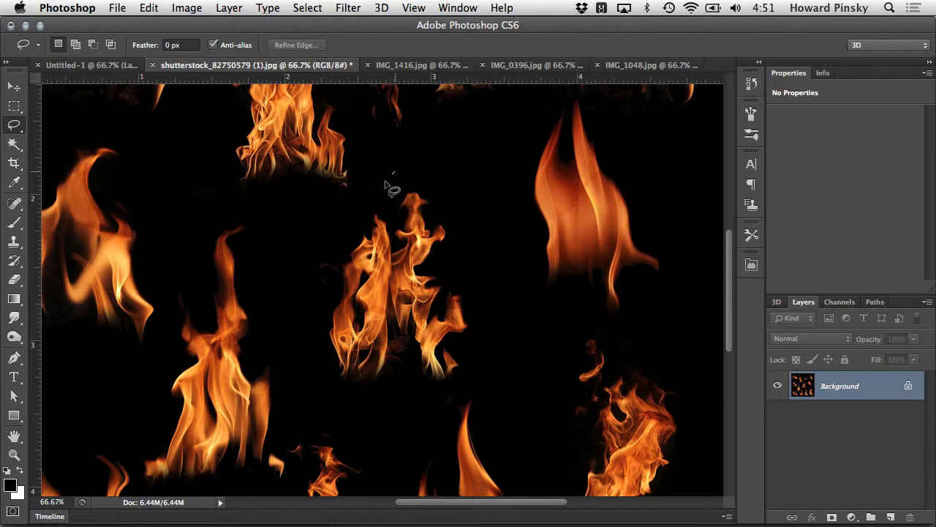
{"action": "mouse_move", "coordinate": [395, 171]}
{"action": "left_mouse_down"}
{"action": "mouse_move", "coordinate": [300, 257]}
{"action": "mouse_move", "coordinate": [293, 300]}
{"action": "mouse_move", "coordinate": [305, 361]}
{"action": "mouse_move", "coordinate": [322, 392]}
{"action": "mouse_move", "coordinate": [339, 401]}
{"action": "mouse_move", "coordinate": [453, 387]}
{"action": "mouse_move", "coordinate": [484, 350]}
{"action": "mouse_move", "coordinate": [480, 244]}
{"action": "mouse_move", "coordinate": [467, 208]}
{"action": "mouse_move", "coordinate": [435, 177]}
{"action": "mouse_move", "coordinate": [395, 174]}
{"action": "left_mouse_up"}
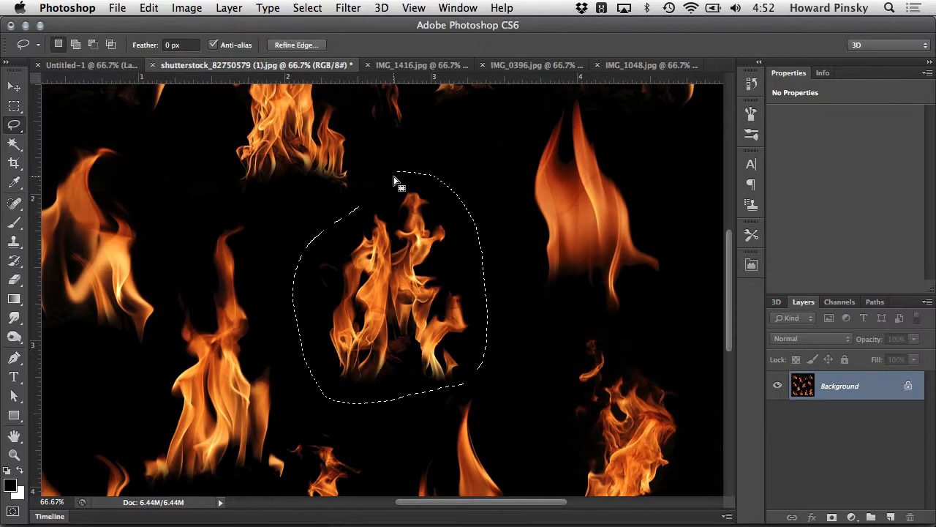
{"action": "left_click_drag", "start_coordinate": [554, 242], "coordinate": [489, 300]}
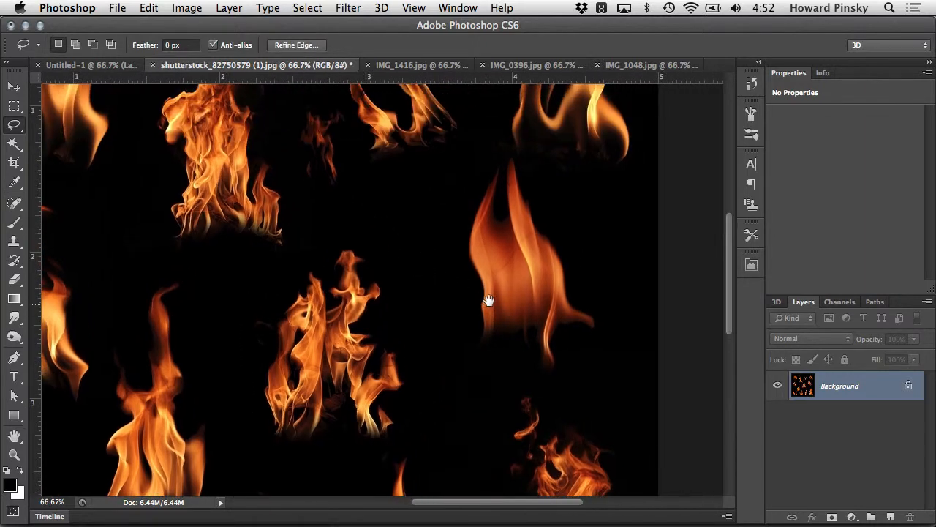
{"action": "key", "text": "super+d"}
- Make freehand selections around the tall flame right of centre and again around the central flame, deselecting each one
{"action": "mouse_move", "coordinate": [496, 147]}
{"action": "left_mouse_down"}
{"action": "mouse_move", "coordinate": [431, 207]}
{"action": "mouse_move", "coordinate": [416, 260]}
{"action": "mouse_move", "coordinate": [439, 345]}
{"action": "mouse_move", "coordinate": [472, 369]}
{"action": "mouse_move", "coordinate": [577, 376]}
{"action": "mouse_move", "coordinate": [605, 356]}
{"action": "mouse_move", "coordinate": [616, 312]}
{"action": "mouse_move", "coordinate": [560, 181]}
{"action": "left_mouse_up"}
{"action": "scroll", "coordinate": [395, 276], "scroll_direction": "down", "scroll_amount": 2}
{"action": "scroll", "coordinate": [396, 276], "scroll_direction": "left", "scroll_amount": 4}
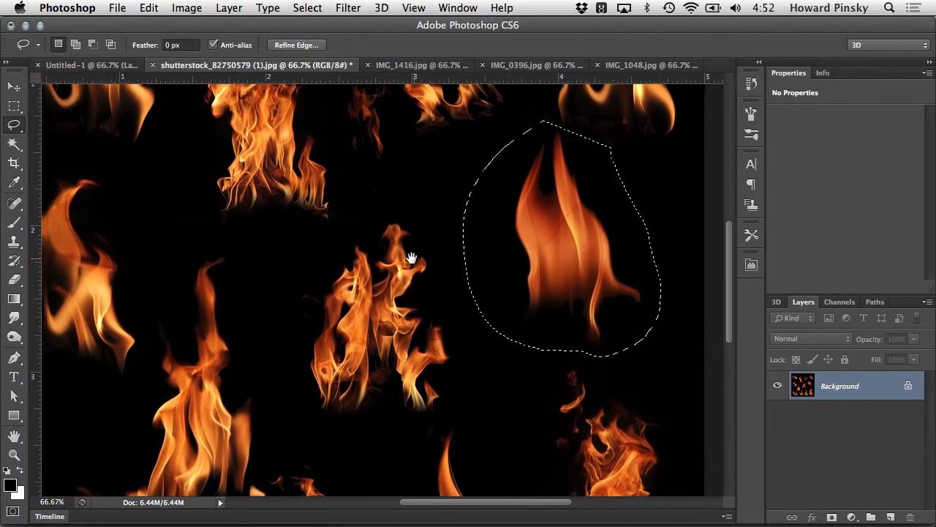
{"action": "key", "text": "super+d"}
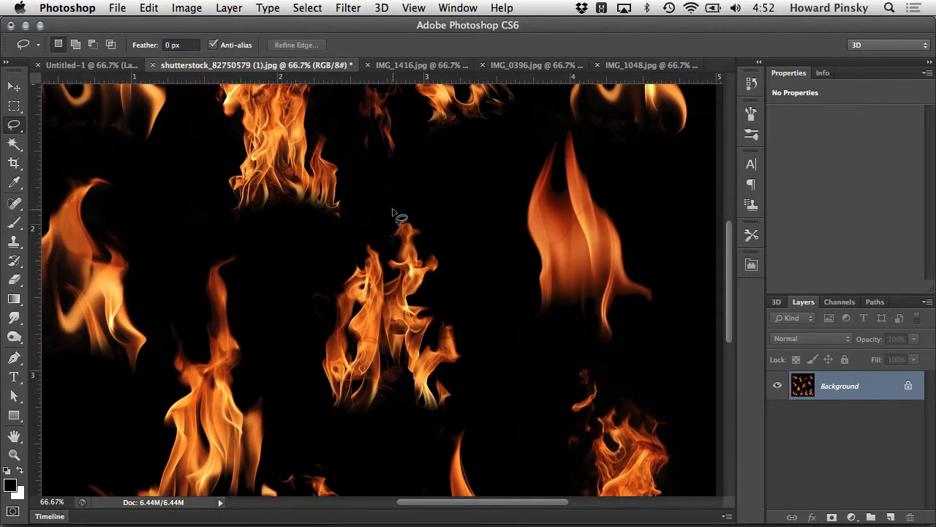
{"action": "mouse_move", "coordinate": [397, 208]}
{"action": "left_mouse_down"}
{"action": "mouse_move", "coordinate": [316, 255]}
{"action": "mouse_move", "coordinate": [291, 296]}
{"action": "mouse_move", "coordinate": [295, 397]}
{"action": "mouse_move", "coordinate": [320, 423]}
{"action": "mouse_move", "coordinate": [364, 427]}
{"action": "mouse_move", "coordinate": [459, 411]}
{"action": "mouse_move", "coordinate": [485, 375]}
{"action": "mouse_move", "coordinate": [489, 338]}
{"action": "mouse_move", "coordinate": [468, 290]}
{"action": "mouse_move", "coordinate": [466, 238]}
{"action": "mouse_move", "coordinate": [395, 205]}
{"action": "left_mouse_up"}
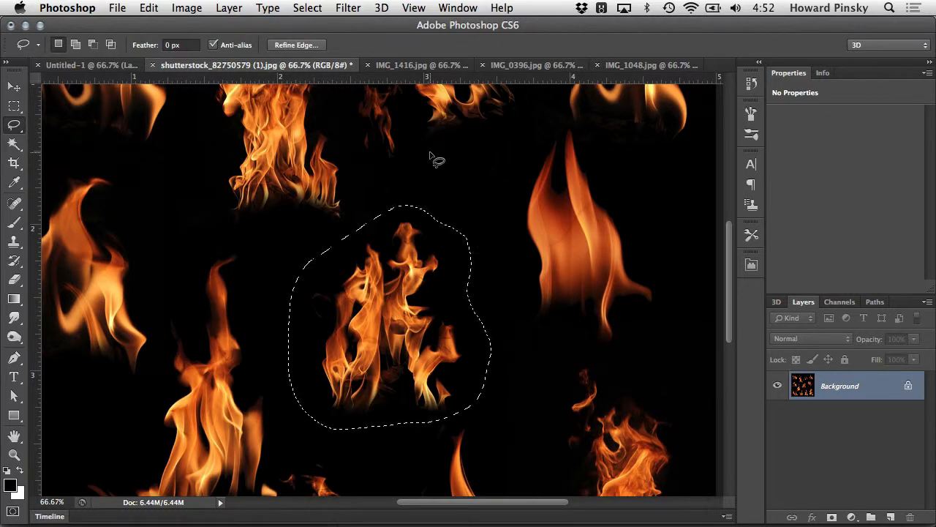
{"action": "key", "text": "super+d"}
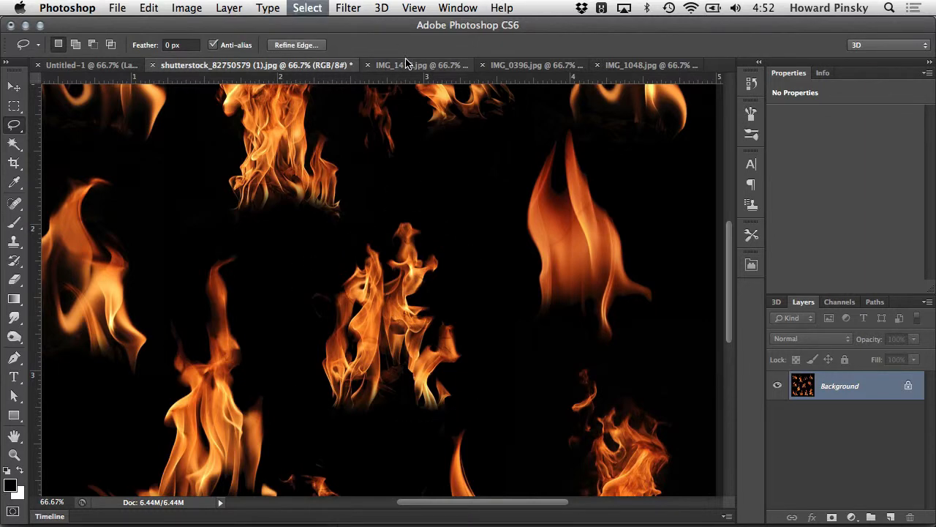
- In IMG_1416.jpg, outline the four-pointed star in the glass panel left of centre with the Polygonal Lasso and close the selection
{"action": "left_click", "coordinate": [408, 65]}
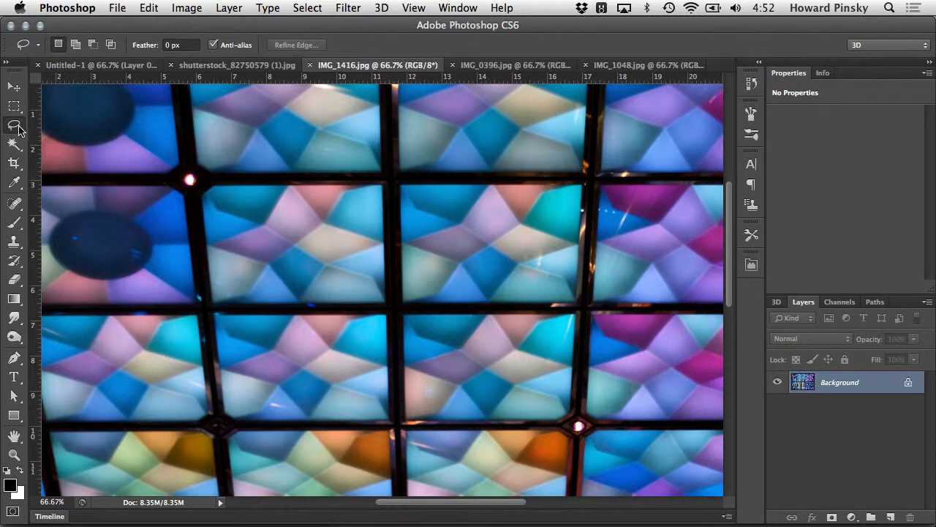
{"action": "left_click_drag", "start_coordinate": [20, 130], "coordinate": [70, 134]}
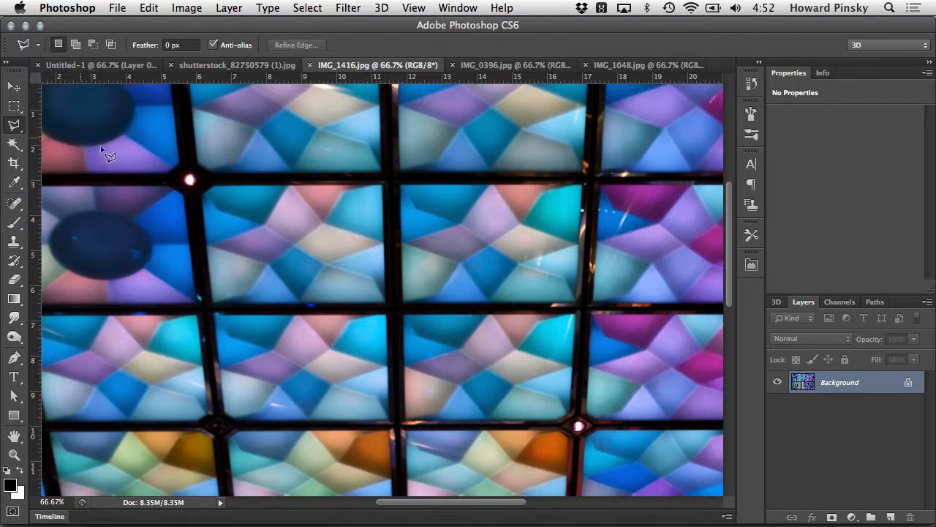
{"action": "left_click", "coordinate": [289, 187]}
{"action": "left_click", "coordinate": [266, 224]}
{"action": "left_click", "coordinate": [208, 244]}
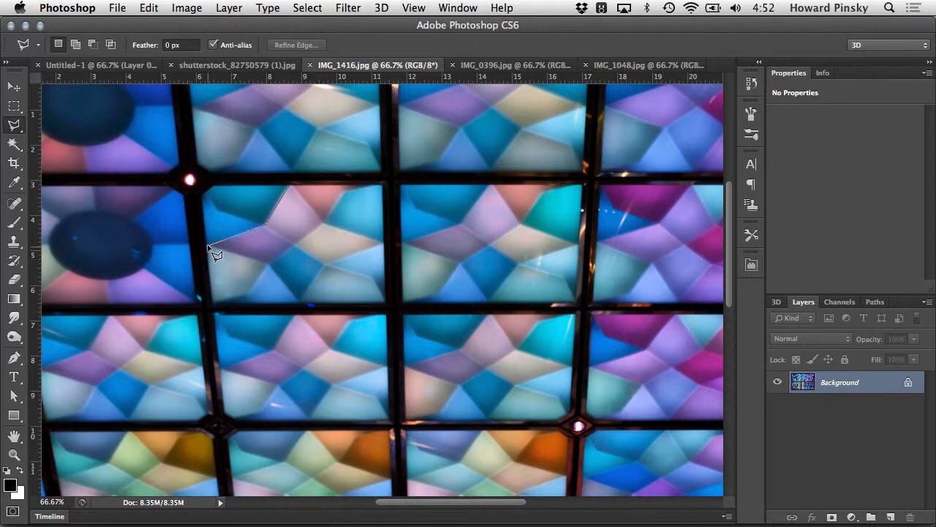
{"action": "left_click", "coordinate": [268, 263]}
{"action": "left_click", "coordinate": [300, 301]}
{"action": "left_click", "coordinate": [324, 264]}
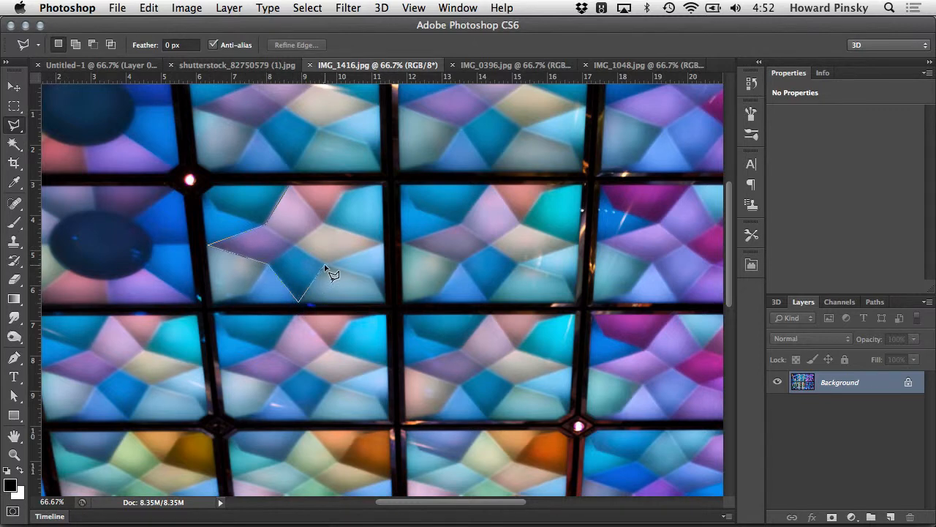
{"action": "left_click", "coordinate": [382, 244]}
{"action": "left_click", "coordinate": [324, 223]}
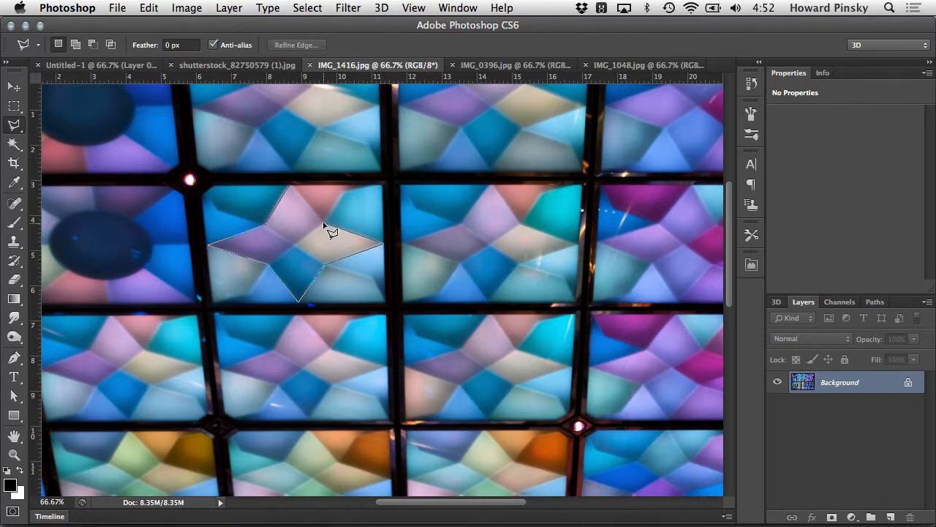
{"action": "left_click", "coordinate": [291, 188]}
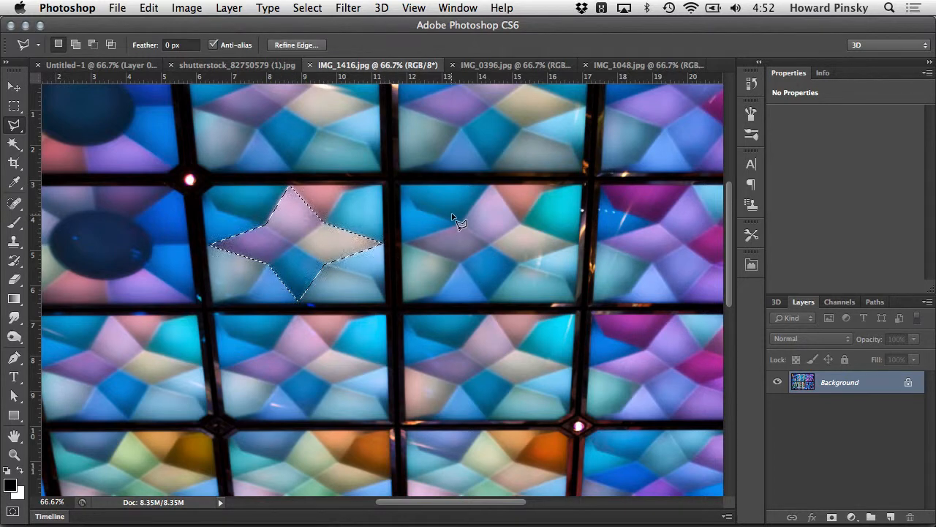
- Add a polygonal selection of the upper and left points of the star in the adjacent panel on the right
{"action": "left_click", "coordinate": [490, 187], "text": "shift"}
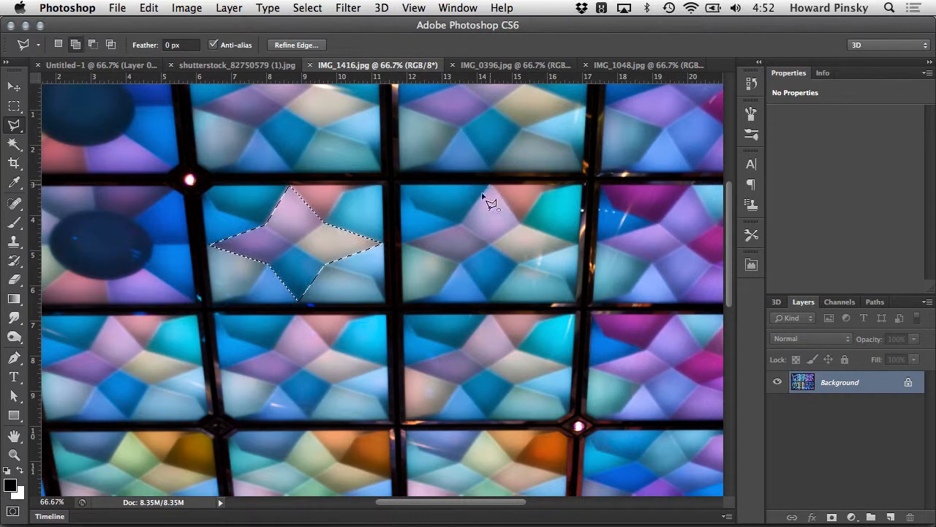
{"action": "left_click", "coordinate": [463, 224]}
{"action": "left_click", "coordinate": [404, 242]}
{"action": "left_click", "coordinate": [458, 263]}
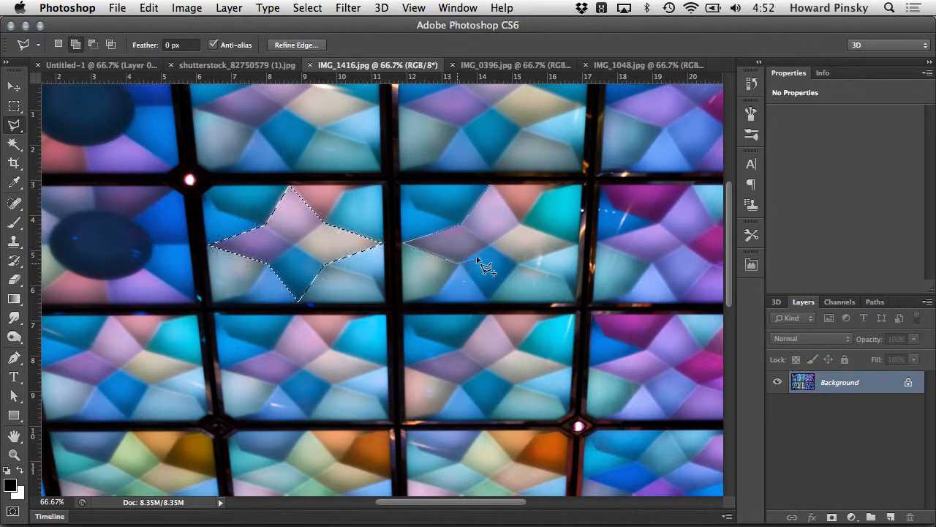
{"action": "double_click", "coordinate": [521, 227]}
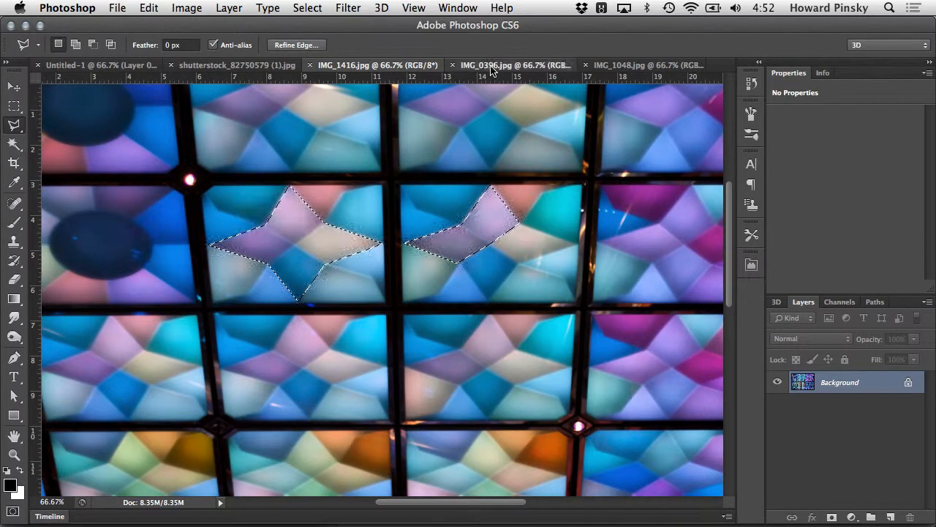
- In IMG_0396.jpg, trace the yellow sign's upper-left corner and down its left edge with the Magnetic Lasso at 200% zoom
{"action": "left_click", "coordinate": [484, 67]}
{"action": "left_click", "coordinate": [14, 126]}
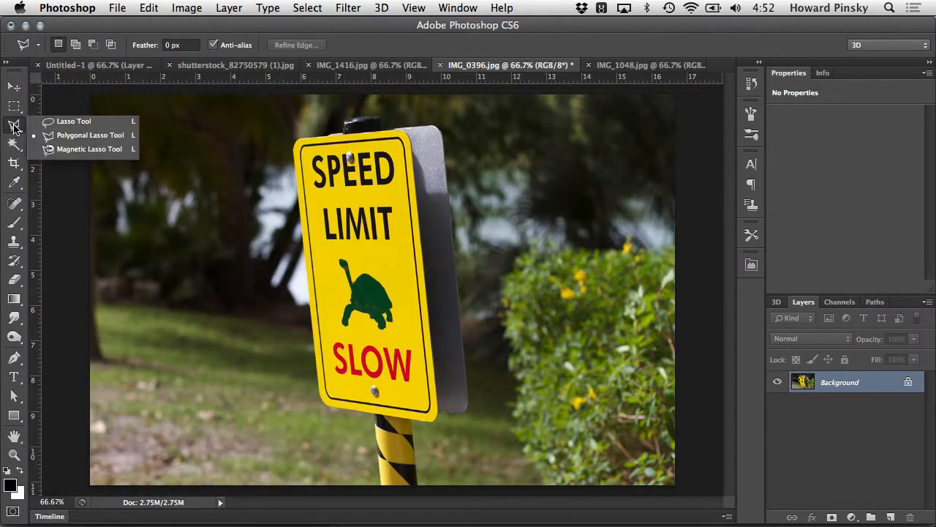
{"action": "left_click", "coordinate": [73, 148]}
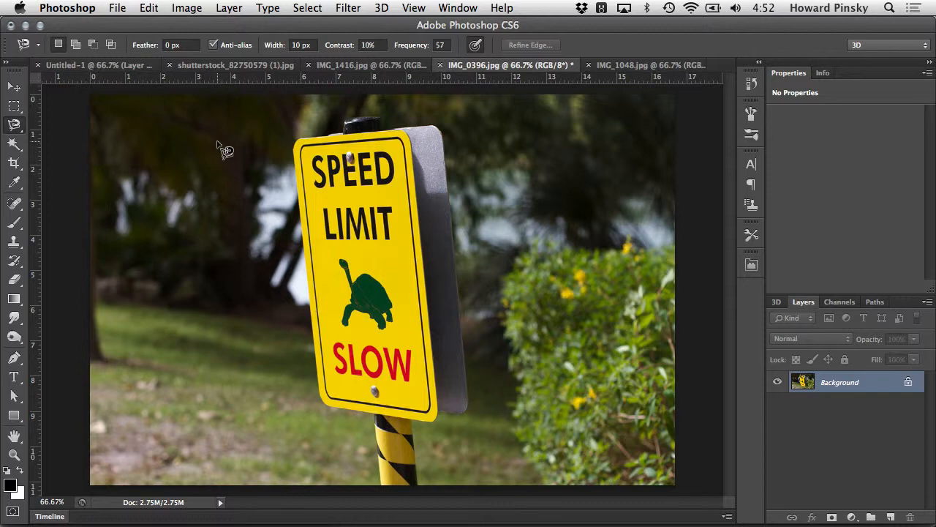
{"action": "left_click", "coordinate": [386, 222], "text": "super"}
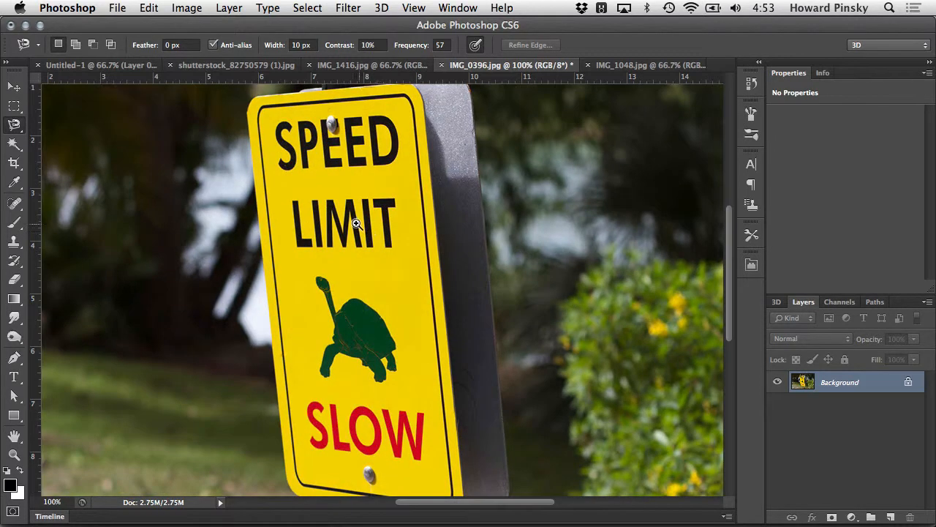
{"action": "scroll", "coordinate": [257, 124], "scroll_direction": "up", "scroll_amount": 3}
{"action": "left_click", "coordinate": [251, 162], "text": "super"}
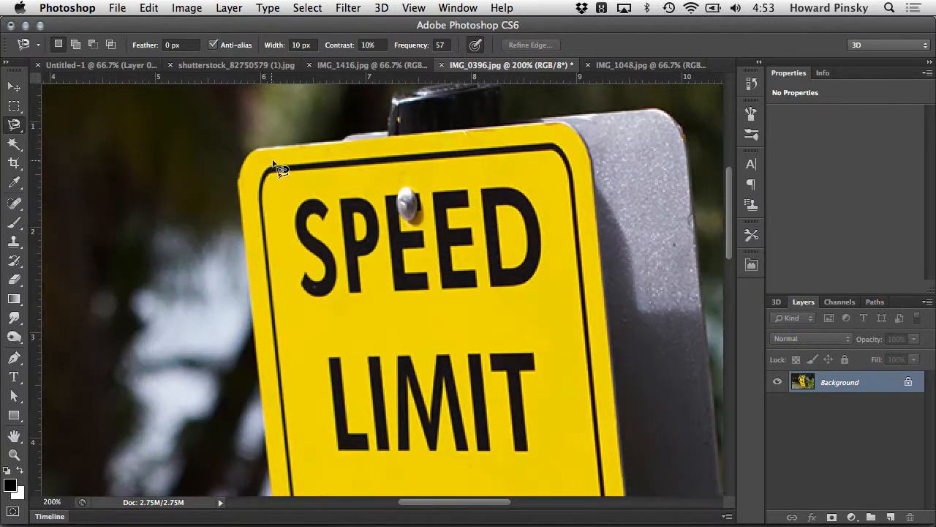
{"action": "left_click", "coordinate": [341, 141]}
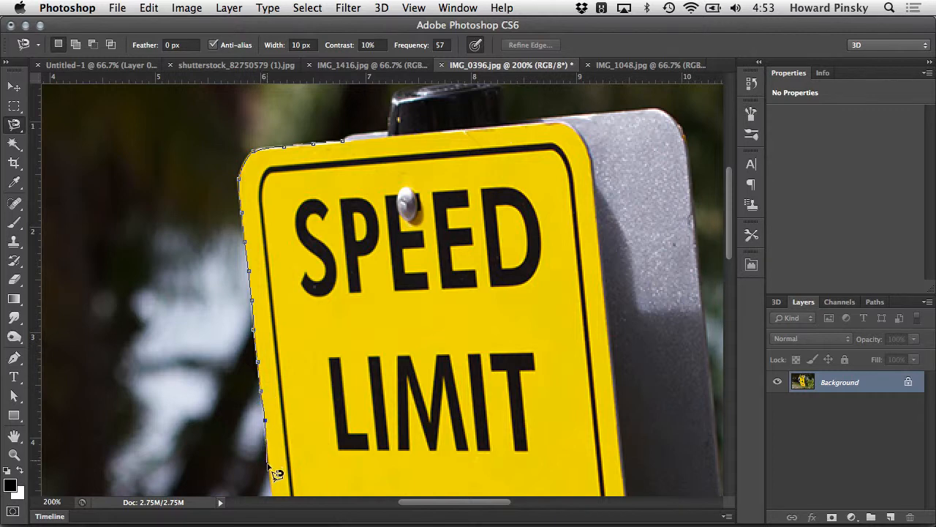
{"action": "key", "text": "space"}
{"action": "left_click_drag", "start_coordinate": [268, 469], "coordinate": [256, 375]}
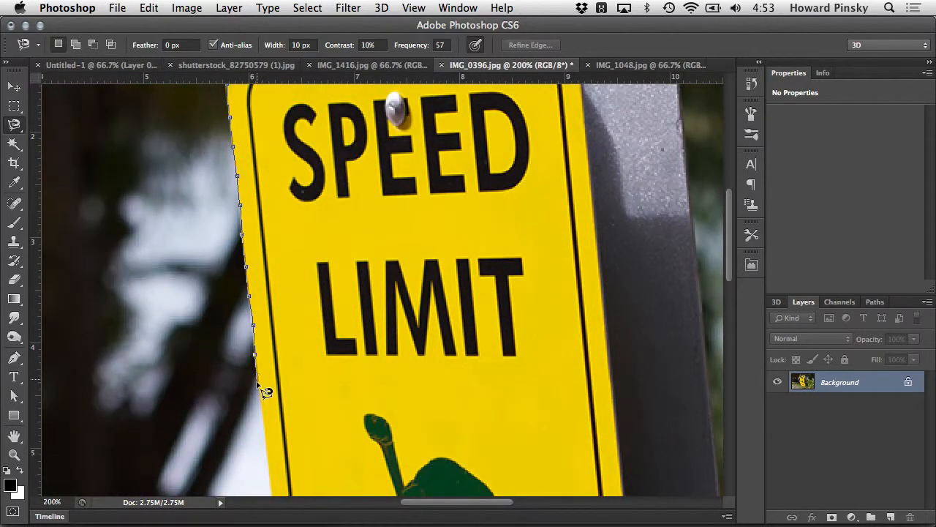
{"action": "key", "text": "space"}
{"action": "left_click_drag", "start_coordinate": [264, 419], "coordinate": [264, 309]}
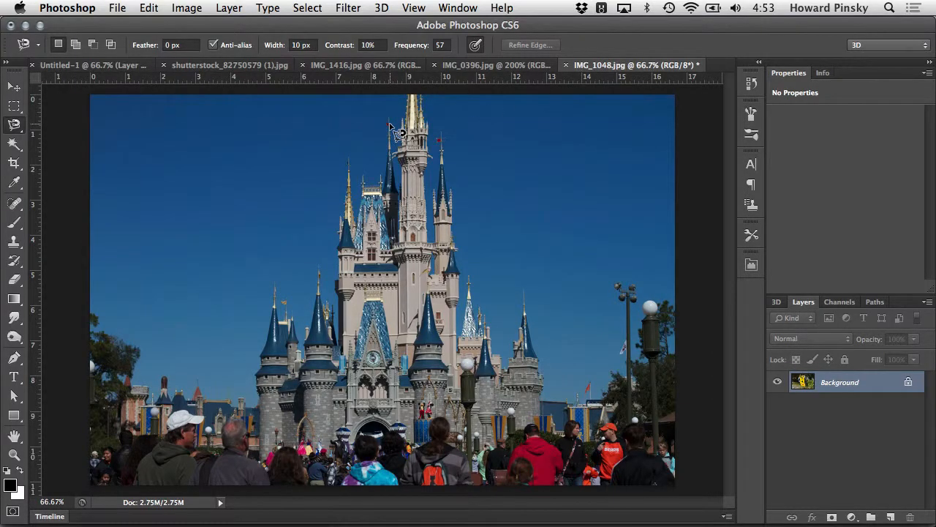
- In IMG_1048.jpg, select the upper sky left of the castle using the Magic Wand with a tolerance of 32
{"action": "left_click", "coordinate": [13, 145]}
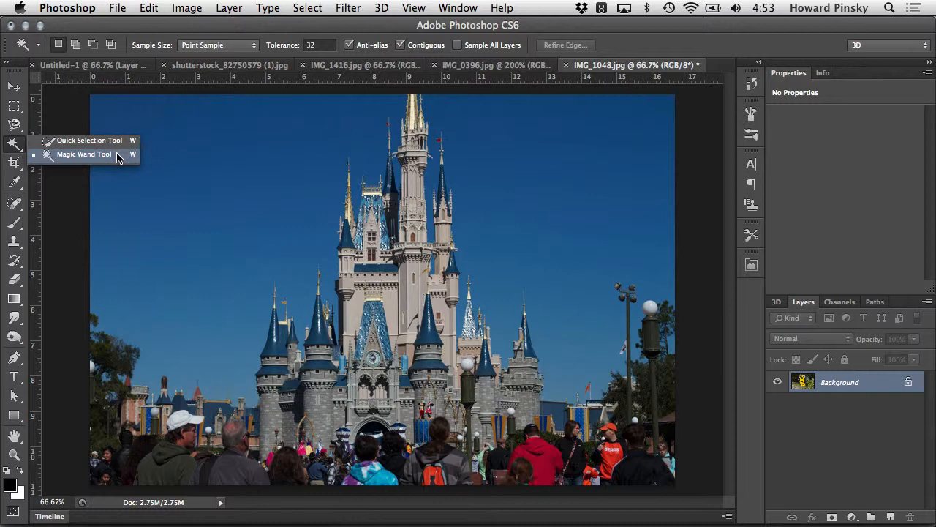
{"action": "left_click", "coordinate": [117, 155]}
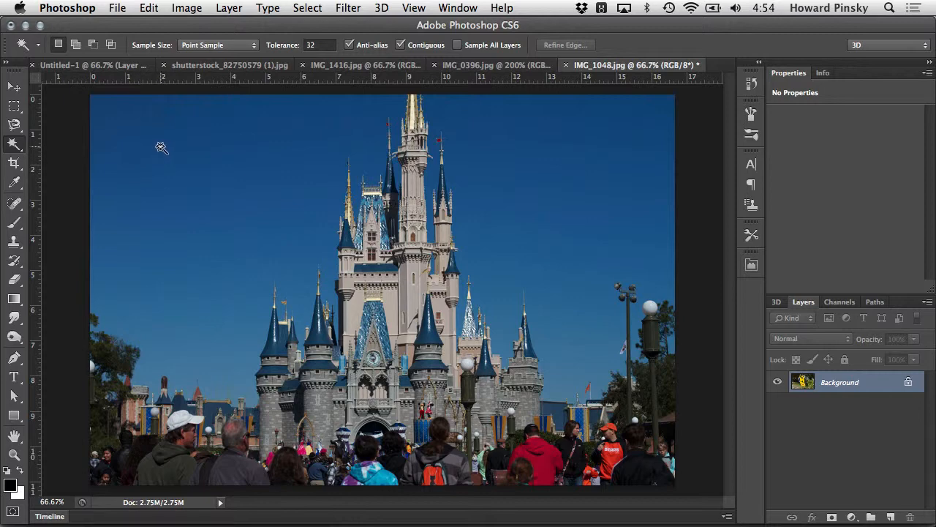
{"action": "left_click", "coordinate": [160, 147]}
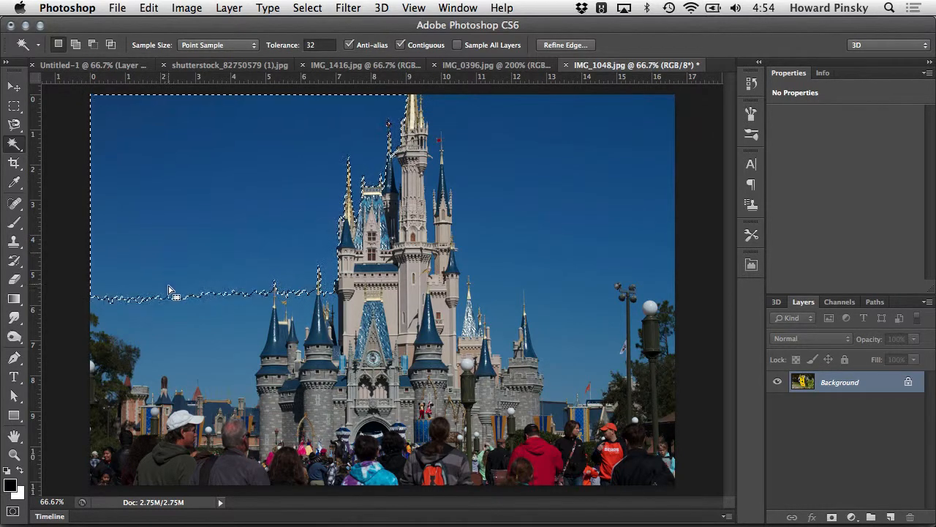
- Set the Magic Wand tolerance to 12 and add the remaining lower sky left of the castle to the selection
{"action": "left_click", "coordinate": [313, 44]}
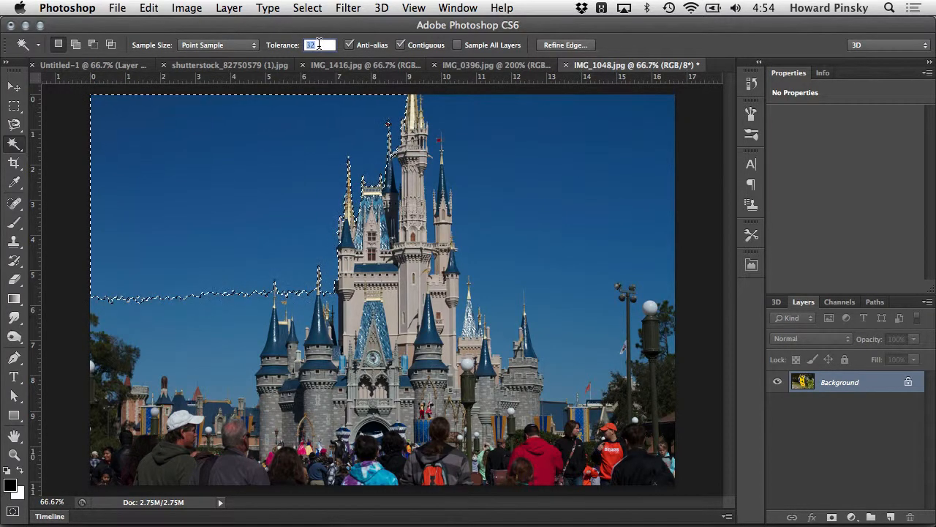
{"action": "type", "text": "12"}
{"action": "key", "text": "Return"}
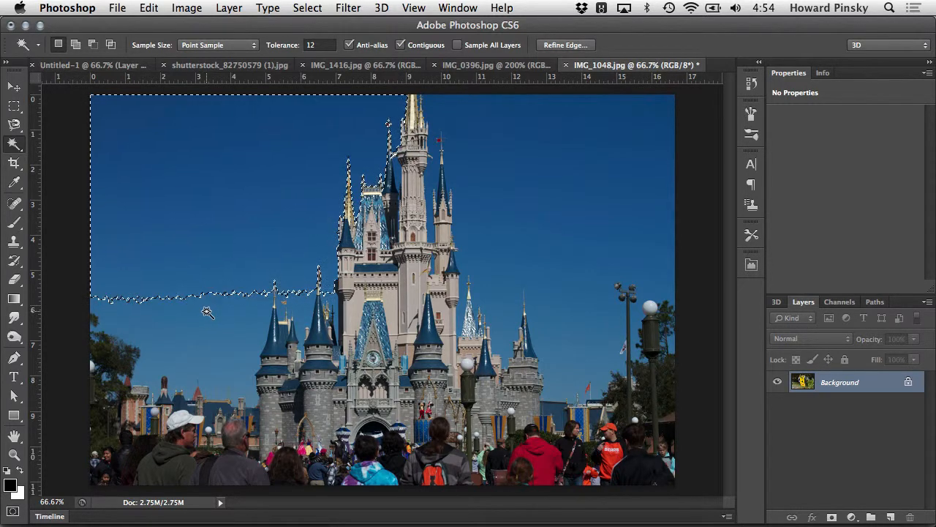
{"action": "key", "text": "shift"}
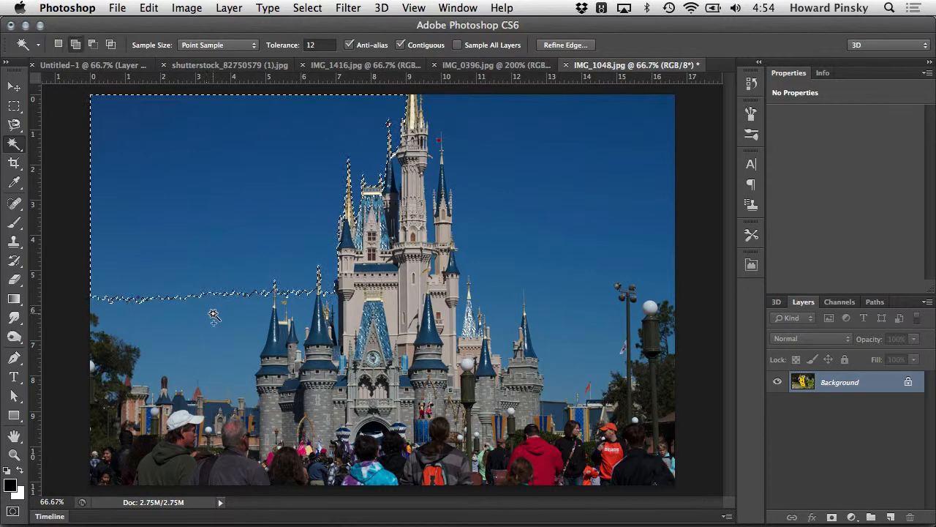
{"action": "left_click", "coordinate": [216, 316], "text": "shift"}
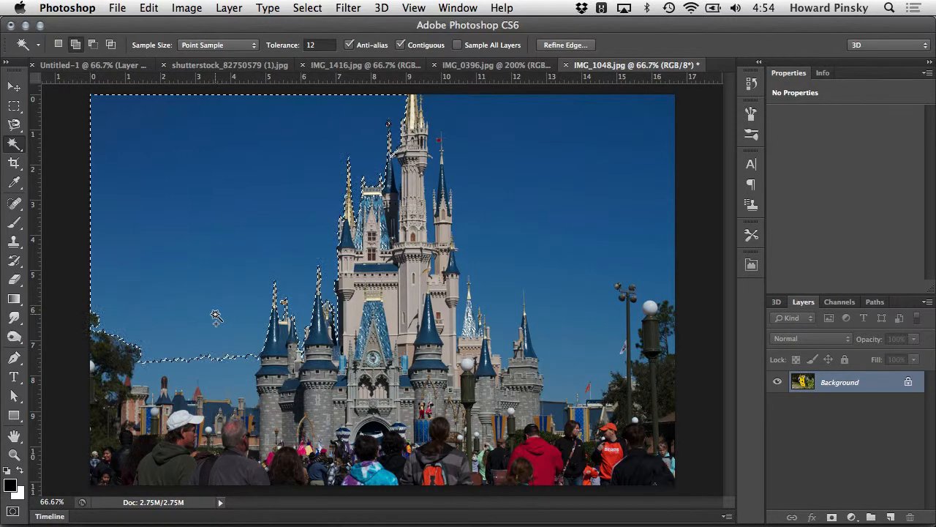
{"action": "left_click", "coordinate": [220, 368], "text": "shift"}
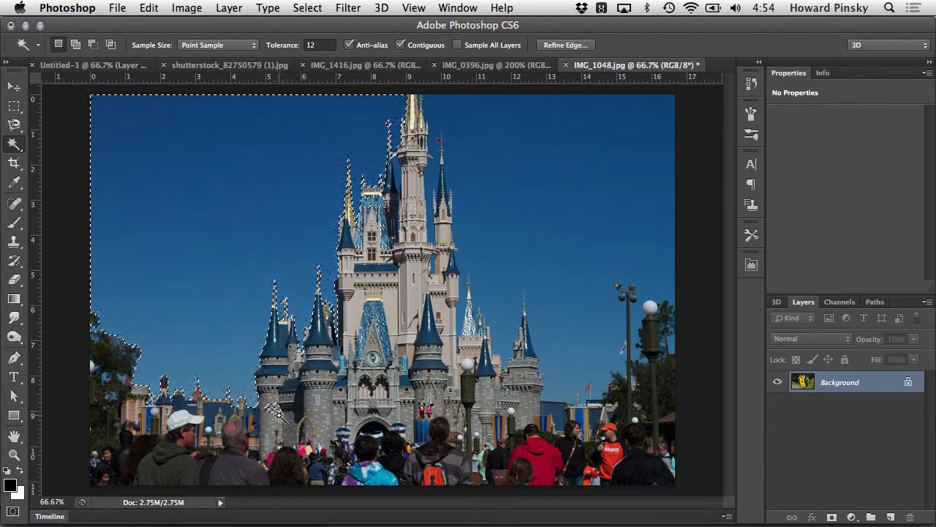
- Add the upper, middle and lower sky right of the castle to the Magic Wand selection at tolerance 12
{"action": "key", "text": "alt"}
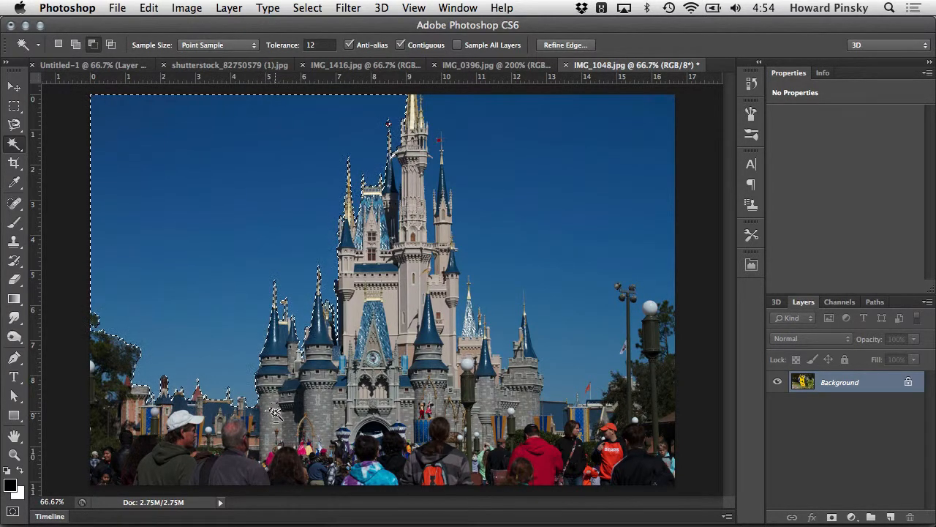
{"action": "left_click", "coordinate": [558, 187], "text": "shift"}
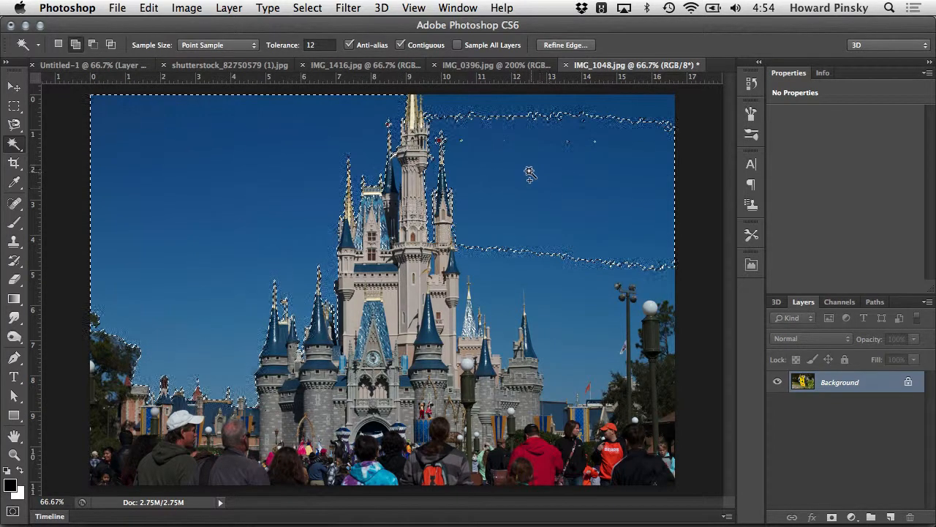
{"action": "left_click", "coordinate": [558, 282], "text": "shift"}
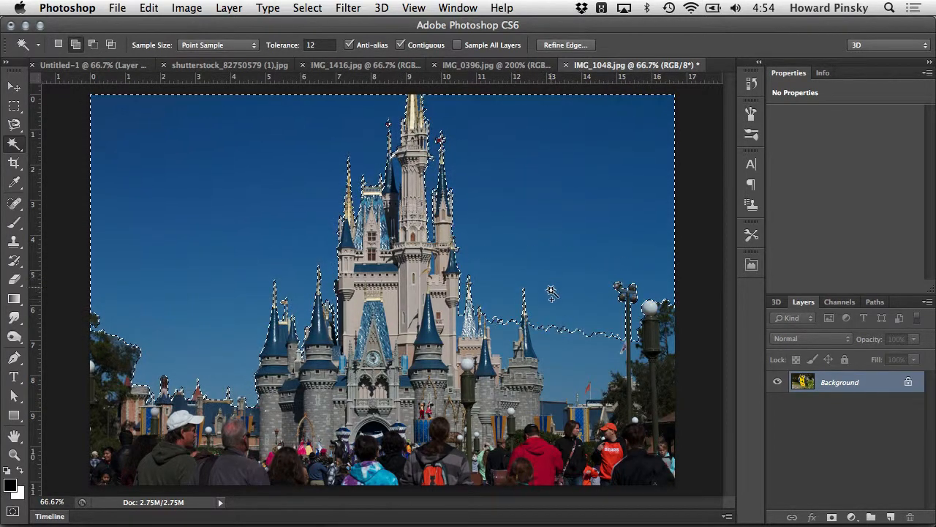
{"action": "left_click", "coordinate": [518, 335], "text": "shift"}
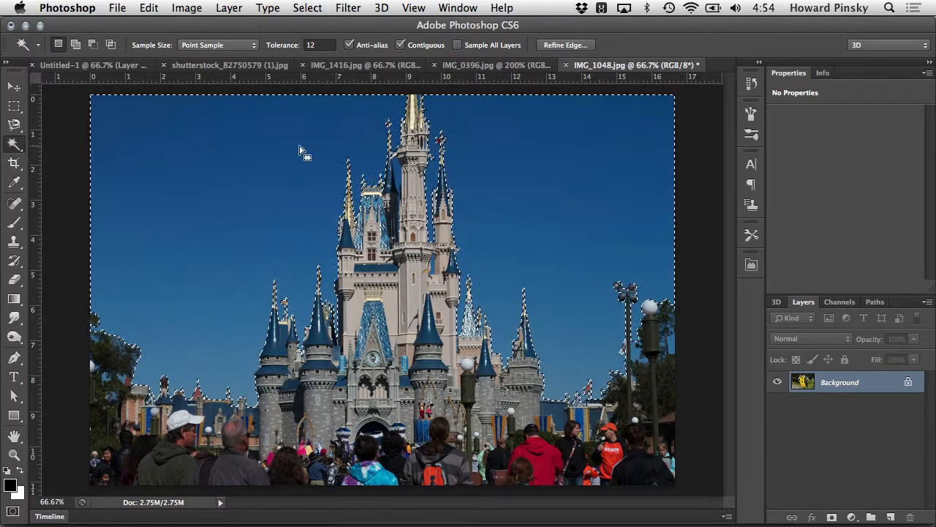
- Clear the sky selection and set the Magic Wand's sample size to 11 by 11 Average
{"action": "left_click", "coordinate": [223, 45]}
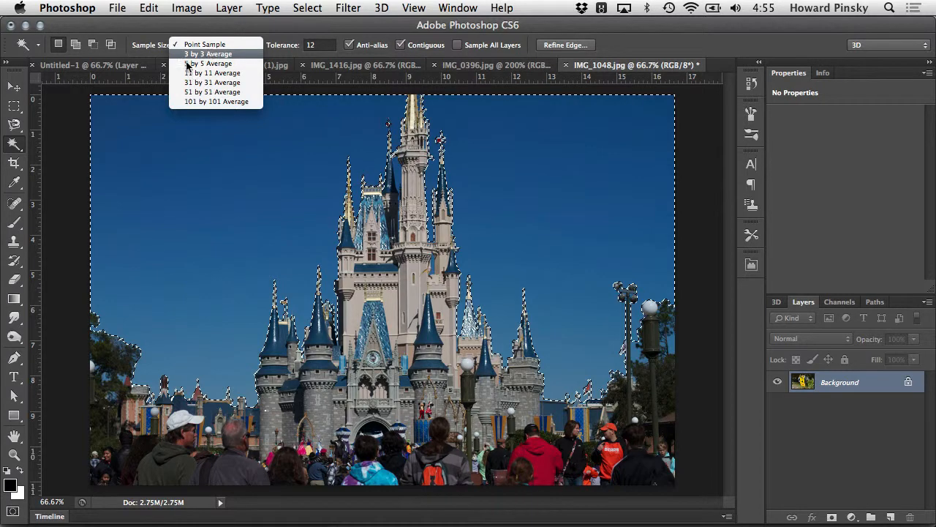
{"action": "left_click", "coordinate": [226, 29]}
{"action": "key", "text": "super+d"}
{"action": "left_click", "coordinate": [217, 44]}
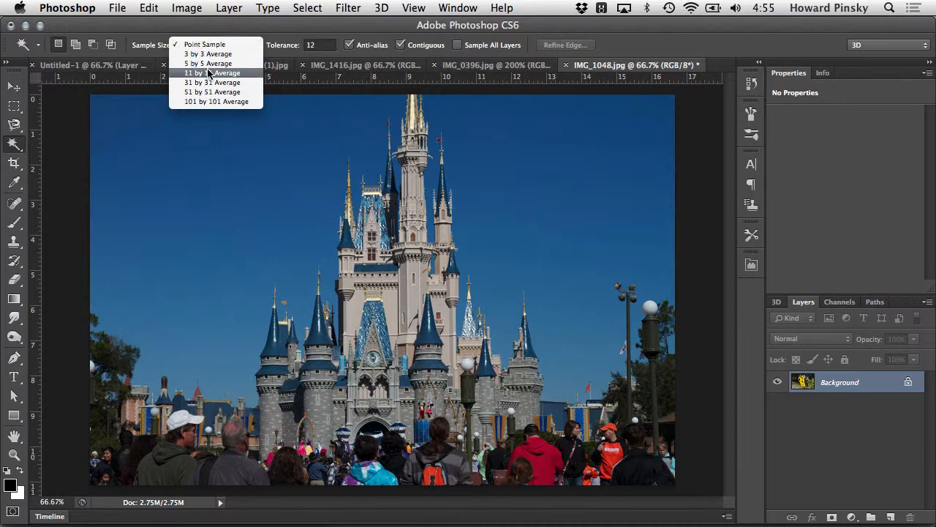
{"action": "left_click", "coordinate": [240, 73]}
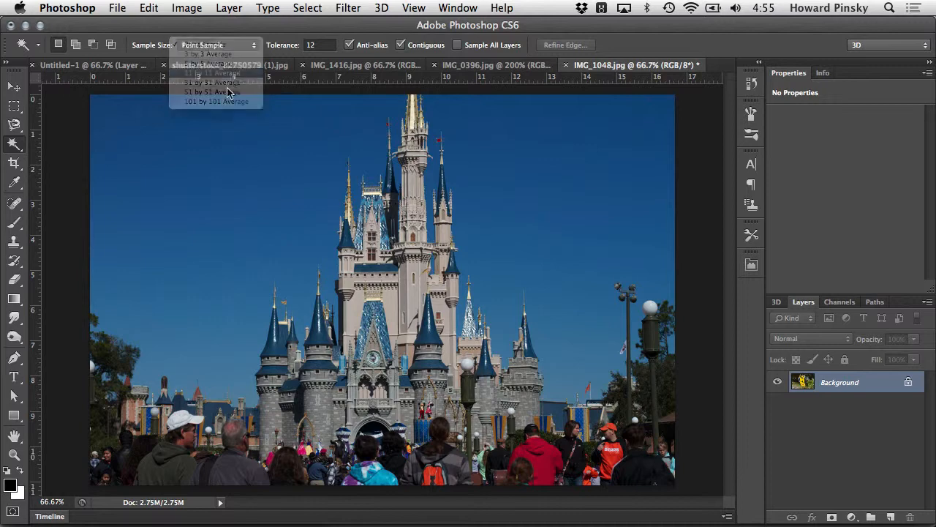
- Try the Magic Wand on the upper and then the lower sky left of the castle, and deselect
{"action": "left_click", "coordinate": [186, 194]}
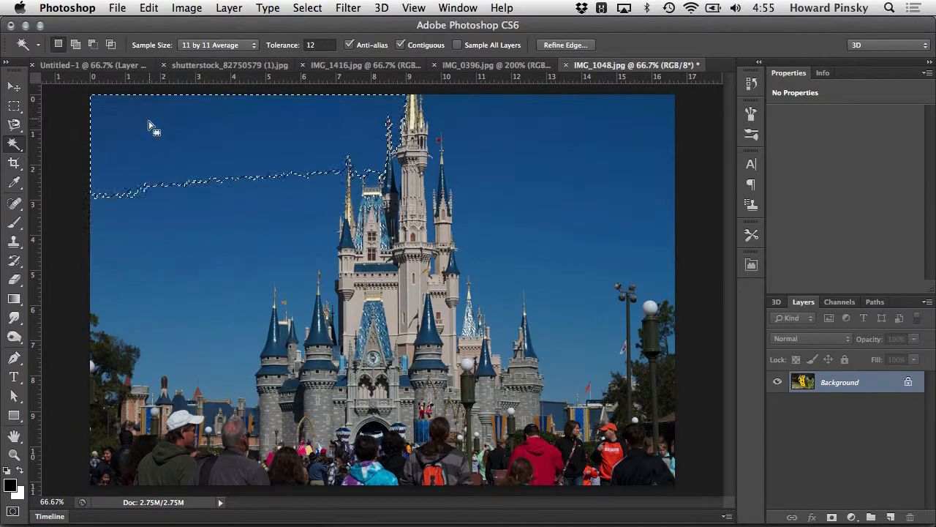
{"action": "left_click", "coordinate": [164, 261]}
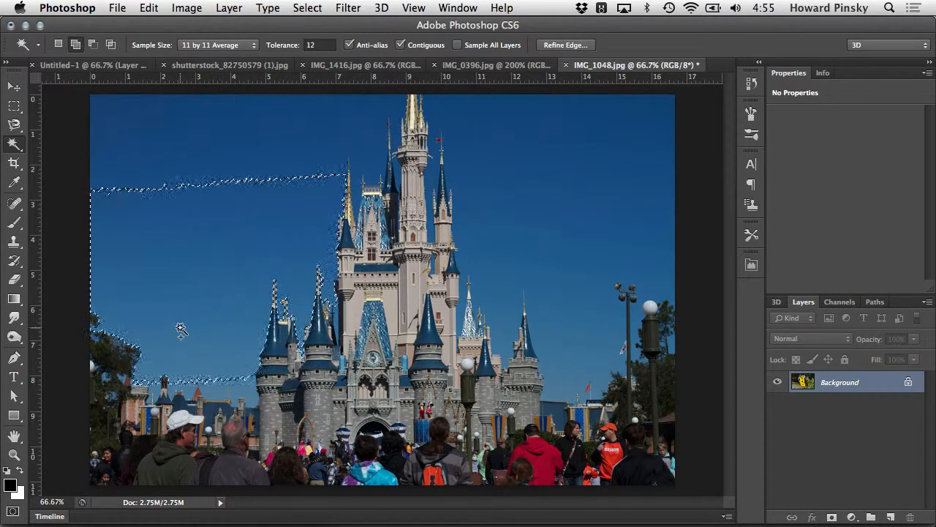
{"action": "key", "text": "super+d"}
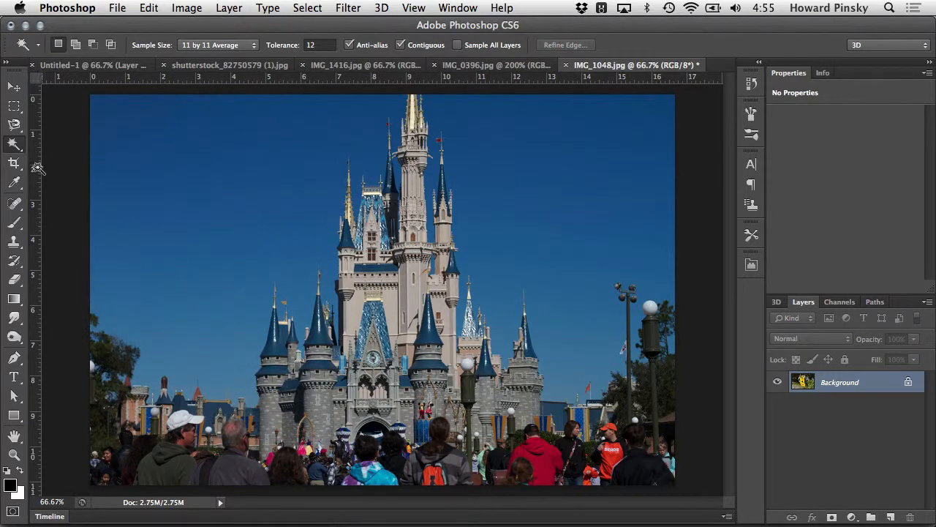
- Select the sky on both sides of the castle with the Quick Selection tool, and subtract the blue turret roofs at the castle's left end
{"action": "left_click_drag", "start_coordinate": [13, 144], "coordinate": [41, 142]}
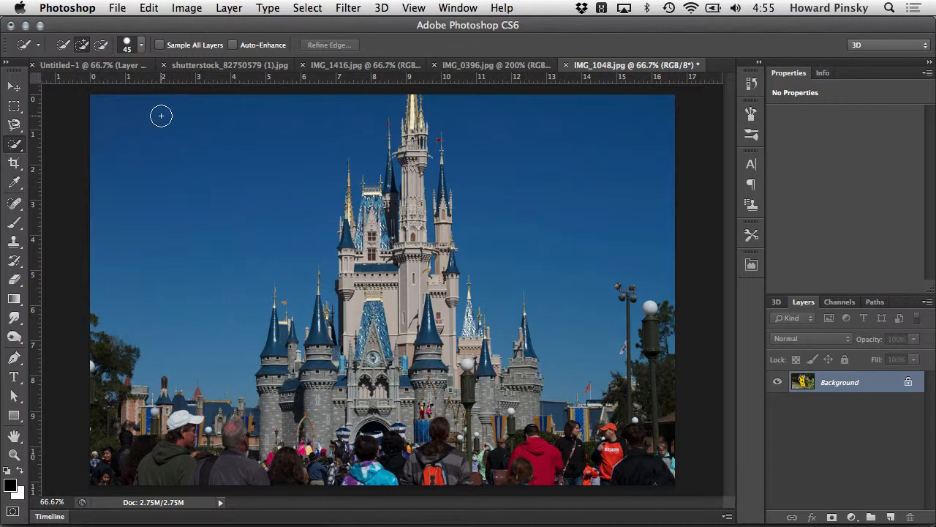
{"action": "mouse_move", "coordinate": [161, 115]}
{"action": "left_mouse_down"}
{"action": "mouse_move", "coordinate": [199, 257]}
{"action": "mouse_move", "coordinate": [212, 256]}
{"action": "left_mouse_up"}
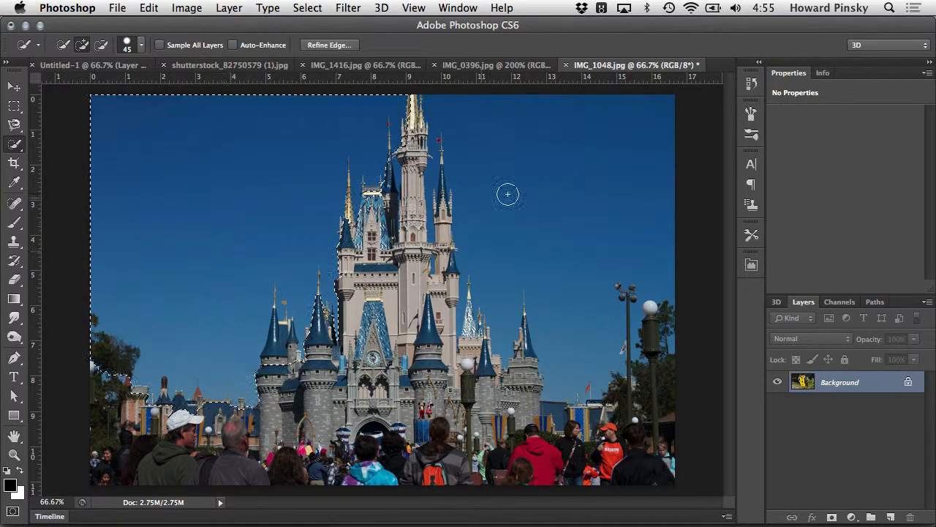
{"action": "mouse_move", "coordinate": [508, 194]}
{"action": "left_mouse_down"}
{"action": "mouse_move", "coordinate": [566, 146]}
{"action": "mouse_move", "coordinate": [563, 240]}
{"action": "left_mouse_up"}
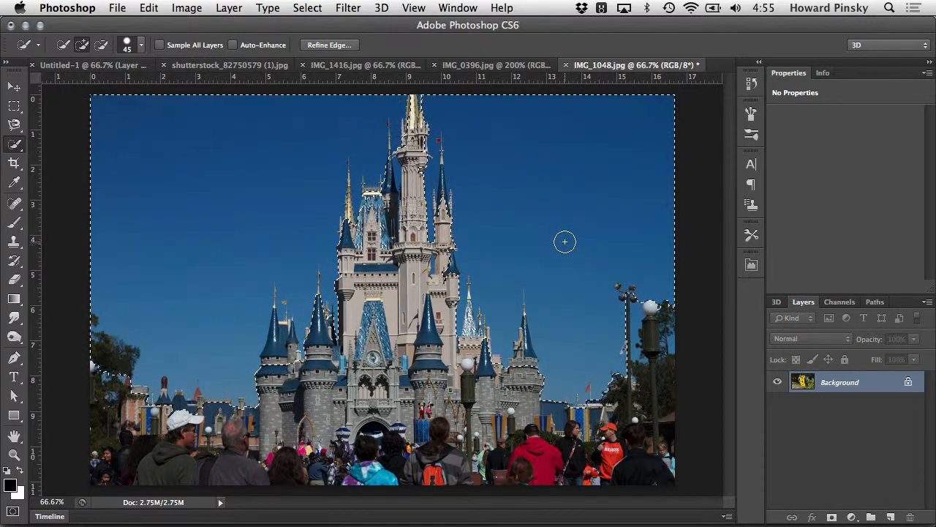
{"action": "key", "text": "alt"}
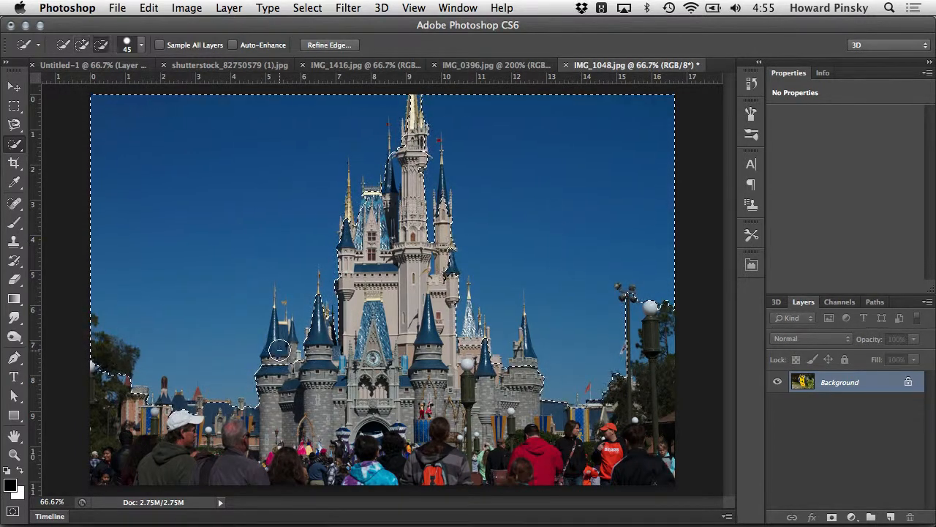
{"action": "left_click_drag", "start_coordinate": [280, 351], "coordinate": [281, 334]}
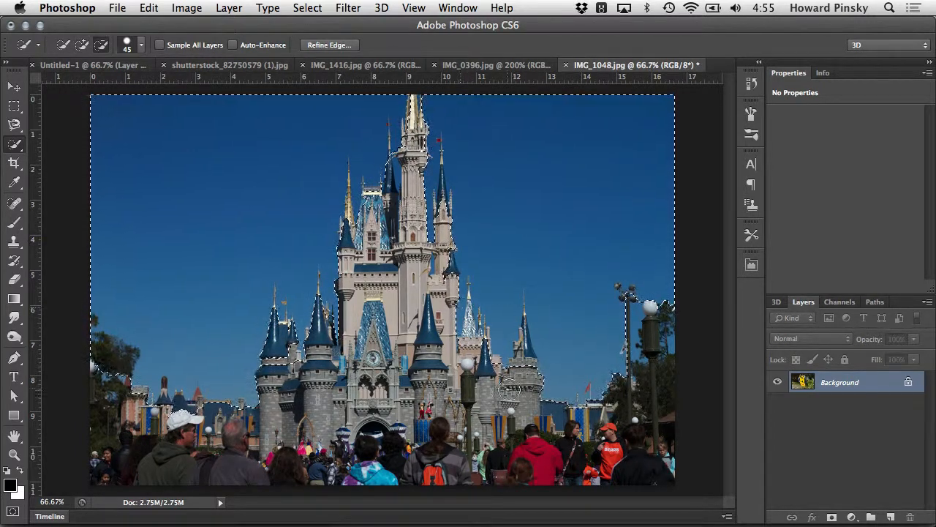